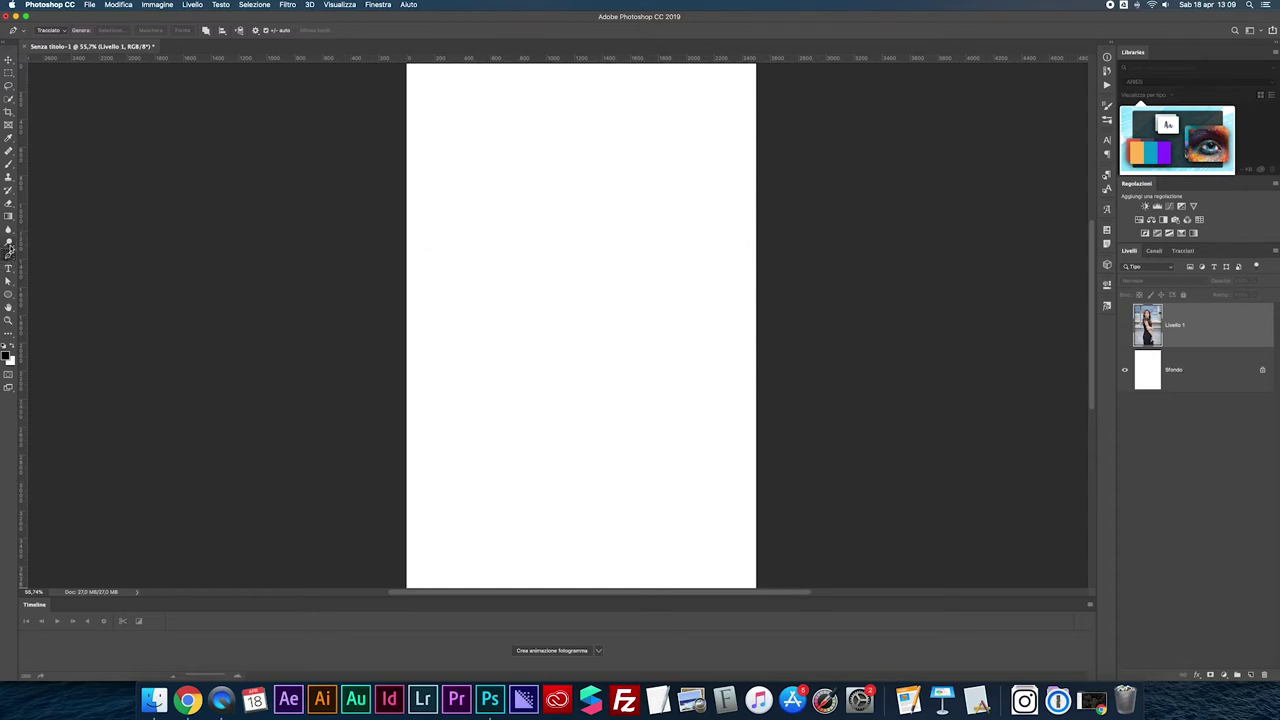
Step: Select the standard Pen tool (Strumento Penna) from the pen tool flyout
{"action": "right_click", "coordinate": [10, 256]}
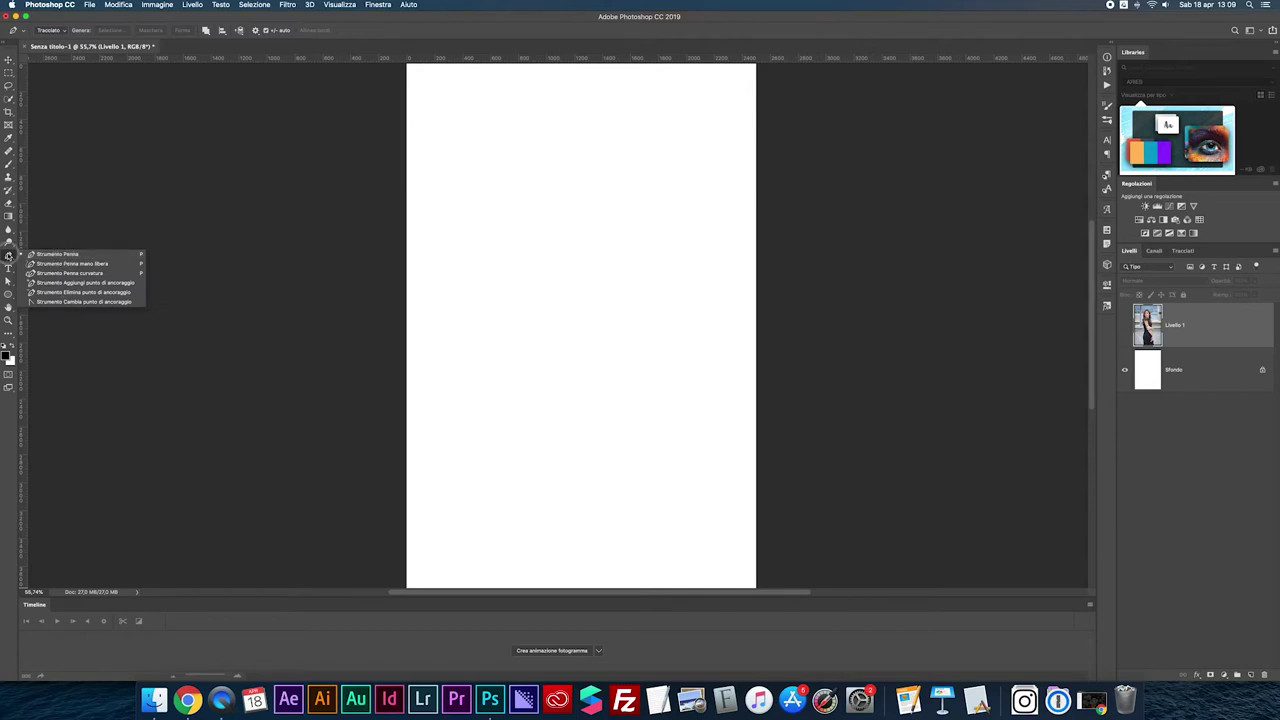
{"action": "left_click", "coordinate": [9, 257]}
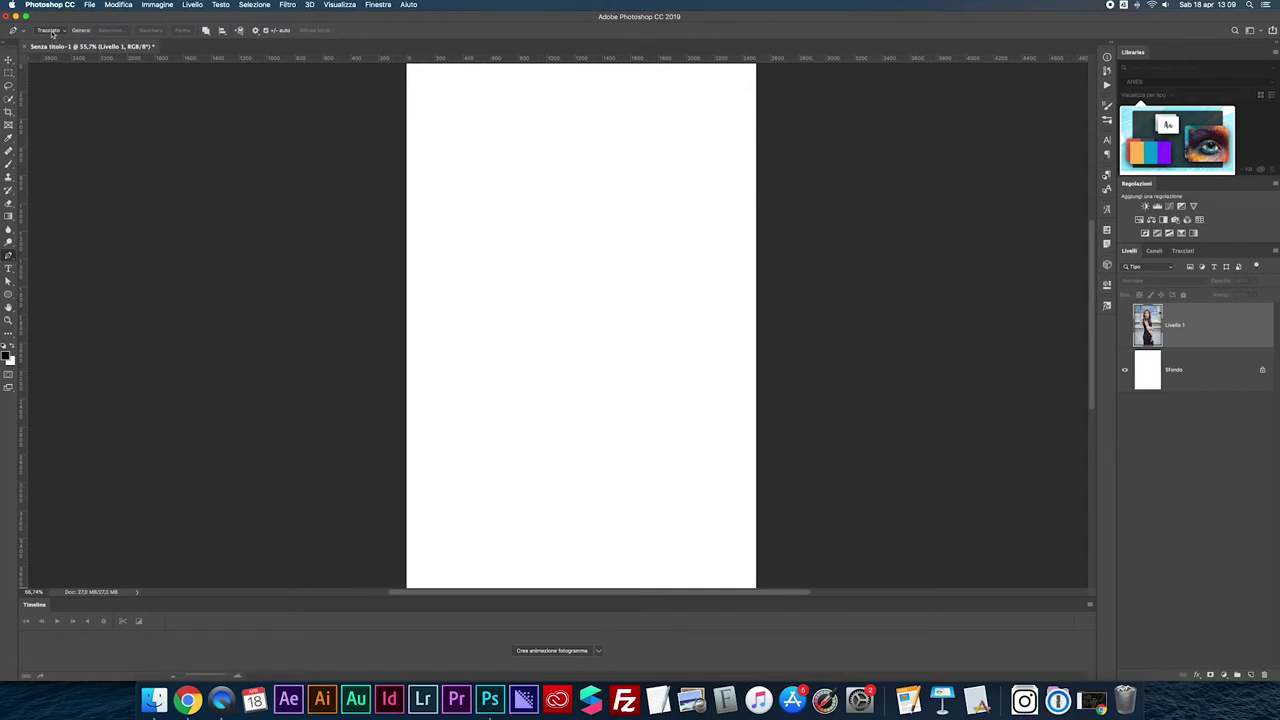
Step: Switch the pen to Shape (Forma) mode and draw a four-corner test rectangle
{"action": "left_click", "coordinate": [53, 31]}
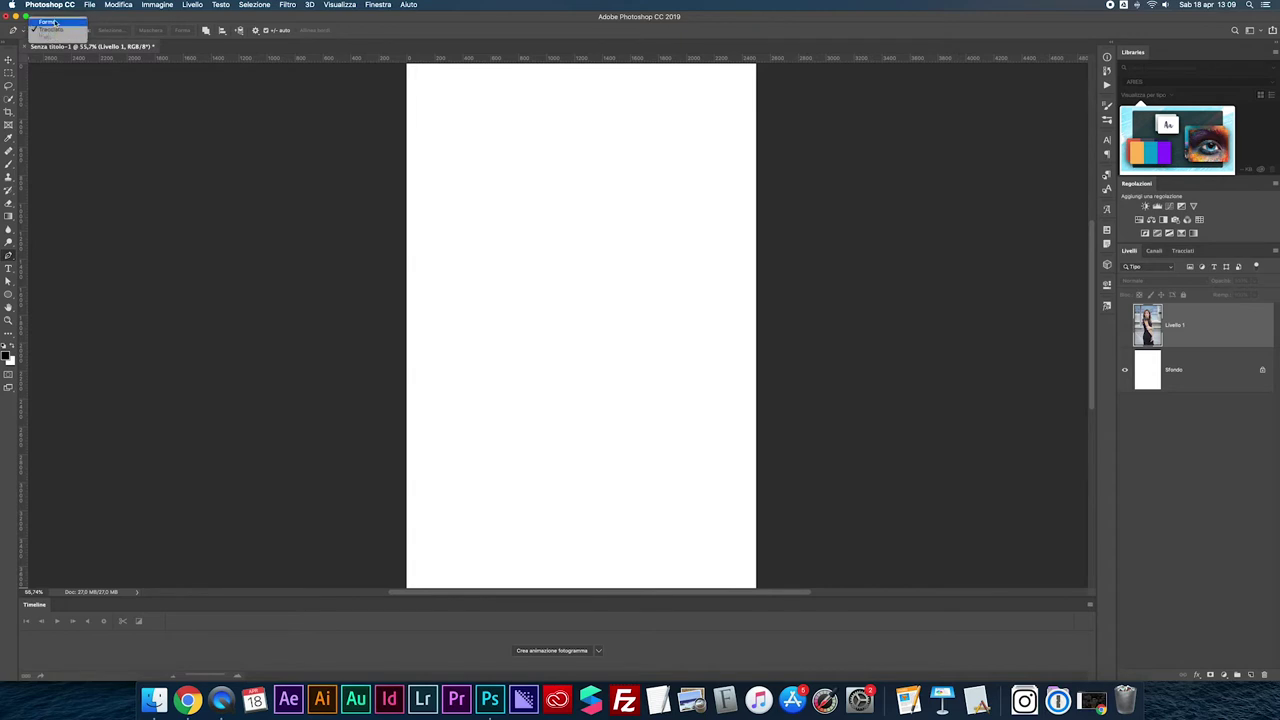
{"action": "left_click", "coordinate": [50, 22]}
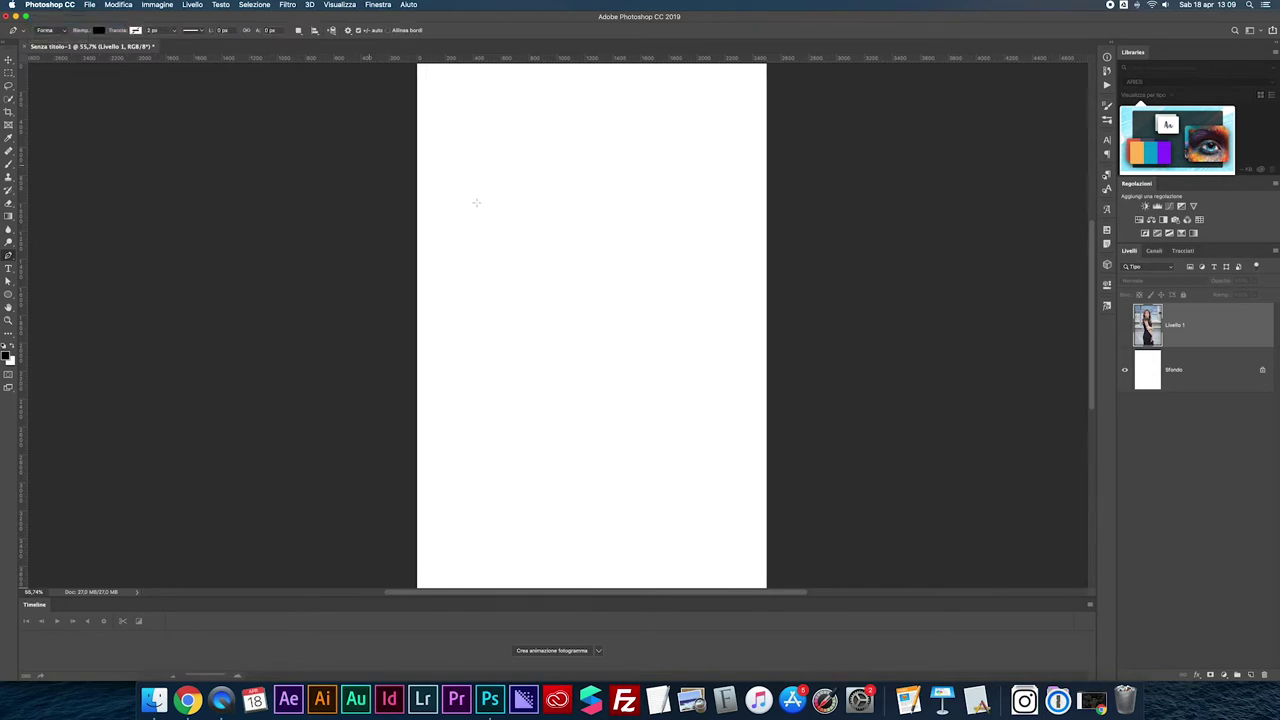
{"action": "left_click", "coordinate": [507, 208]}
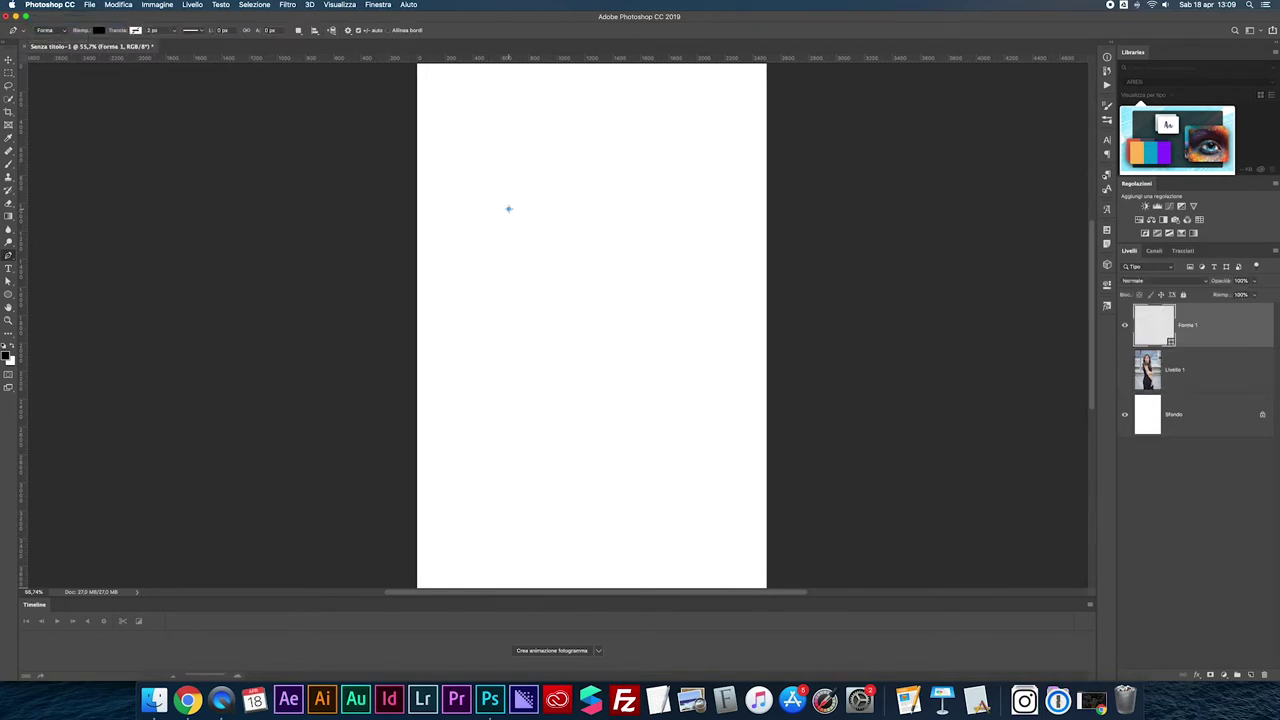
{"action": "left_click", "coordinate": [662, 208]}
{"action": "left_click", "coordinate": [662, 328]}
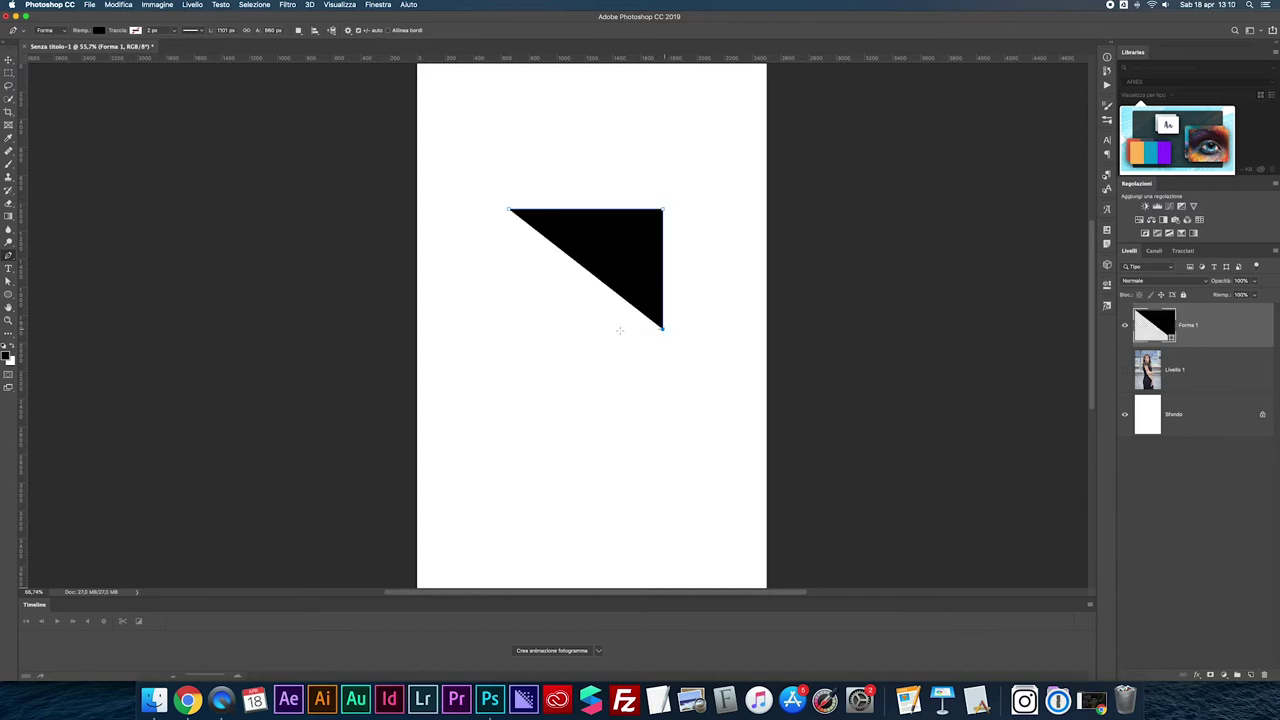
{"action": "left_click", "coordinate": [508, 329]}
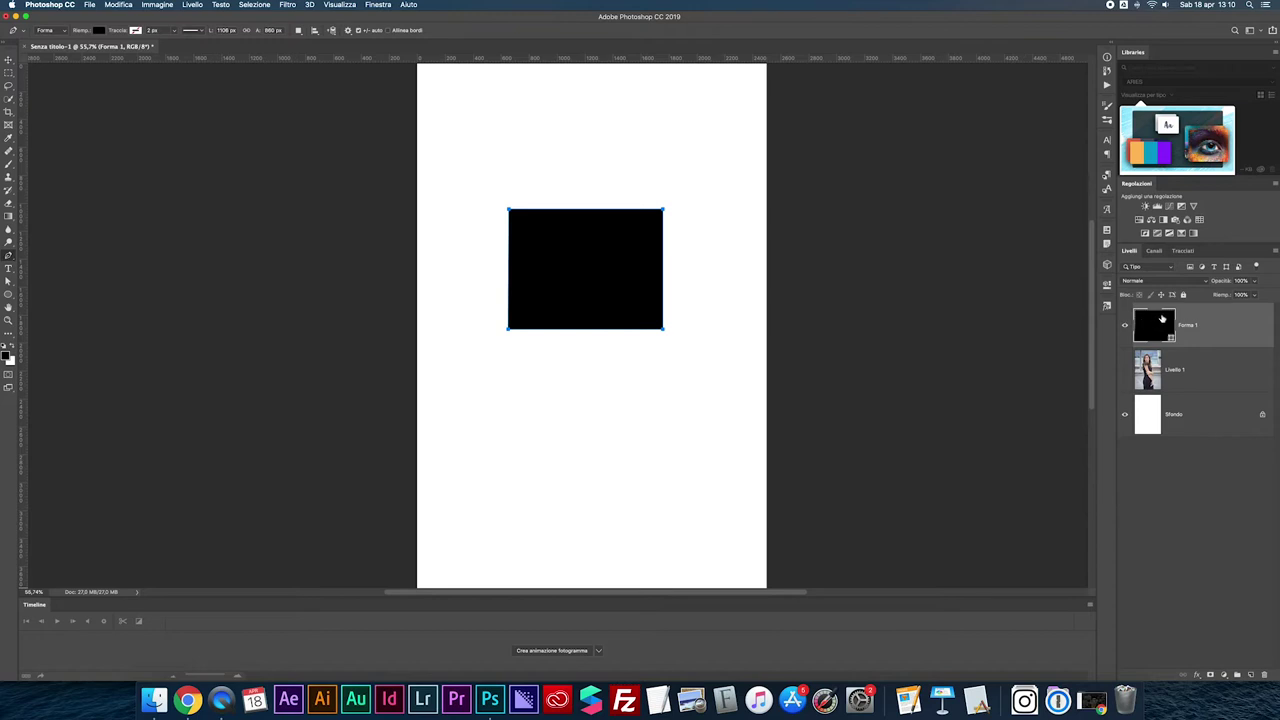
Step: Fill the rectangle red, view its path in Paths, then delete the shape layer
{"action": "double_click", "coordinate": [1155, 329]}
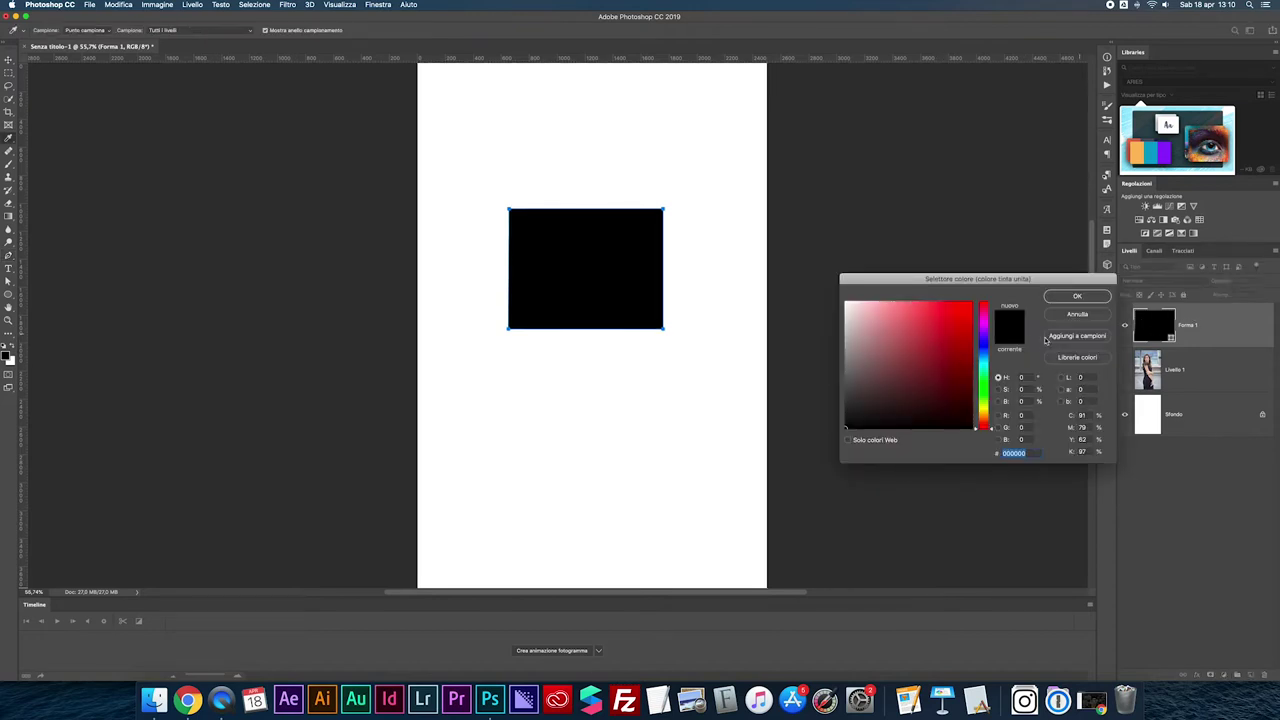
{"action": "left_click_drag", "start_coordinate": [949, 349], "coordinate": [970, 302]}
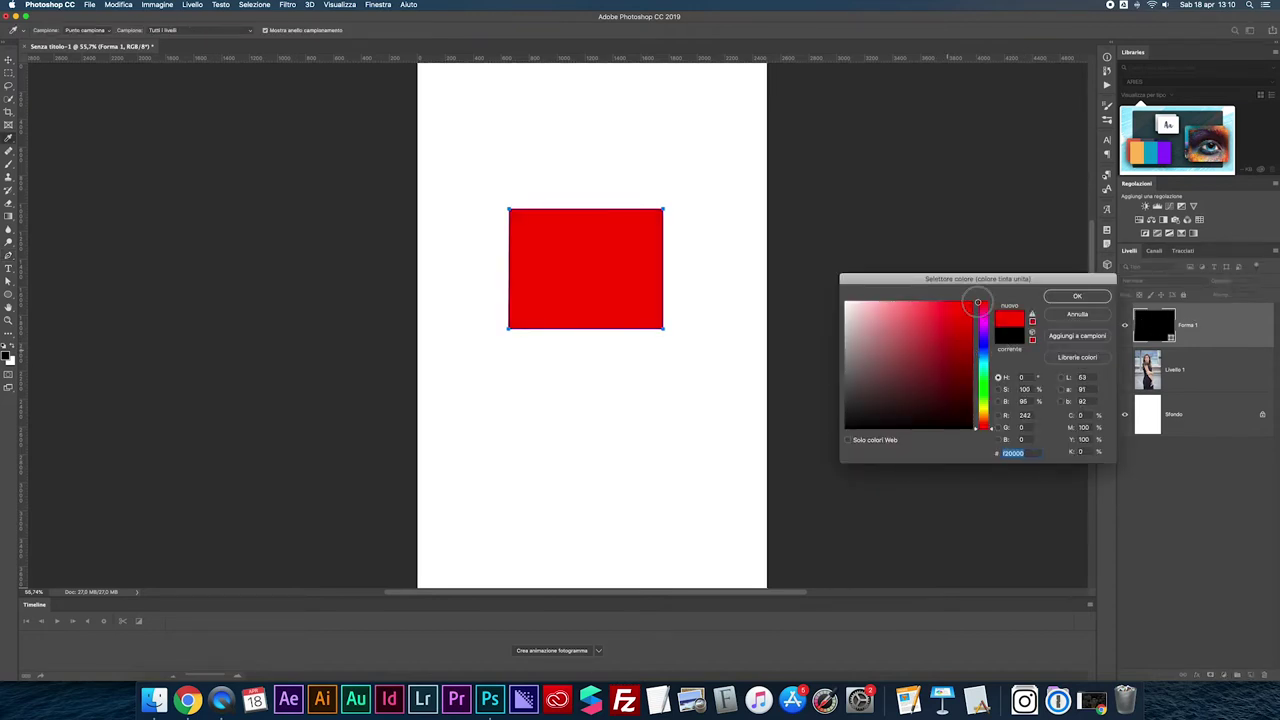
{"action": "left_click", "coordinate": [1077, 296]}
{"action": "left_click", "coordinate": [1183, 251]}
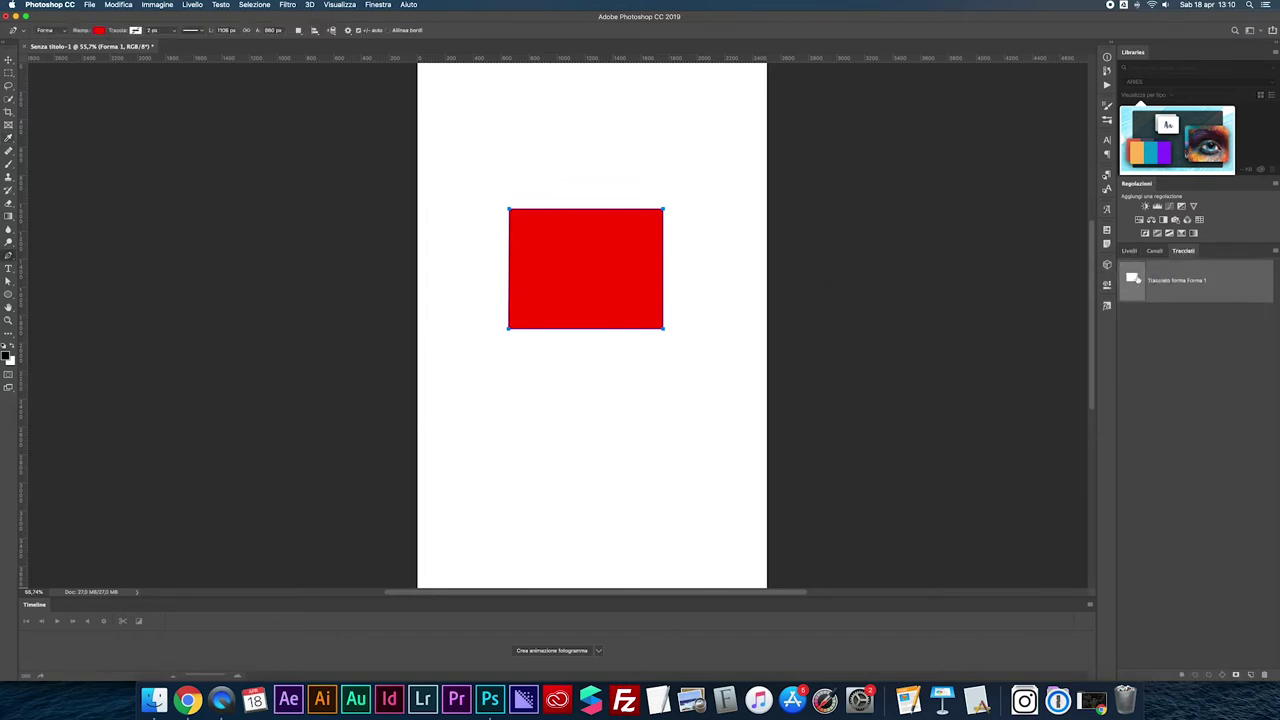
{"action": "left_click", "coordinate": [1129, 251]}
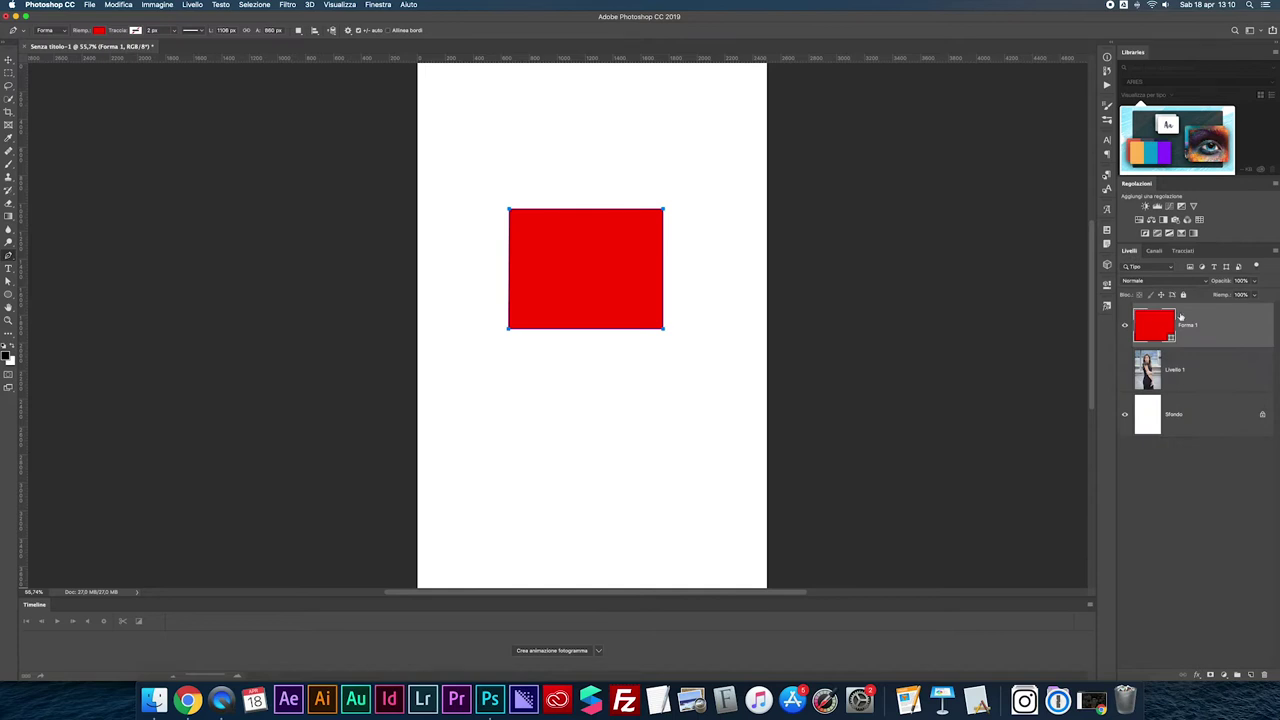
{"action": "key", "text": "BackSpace"}
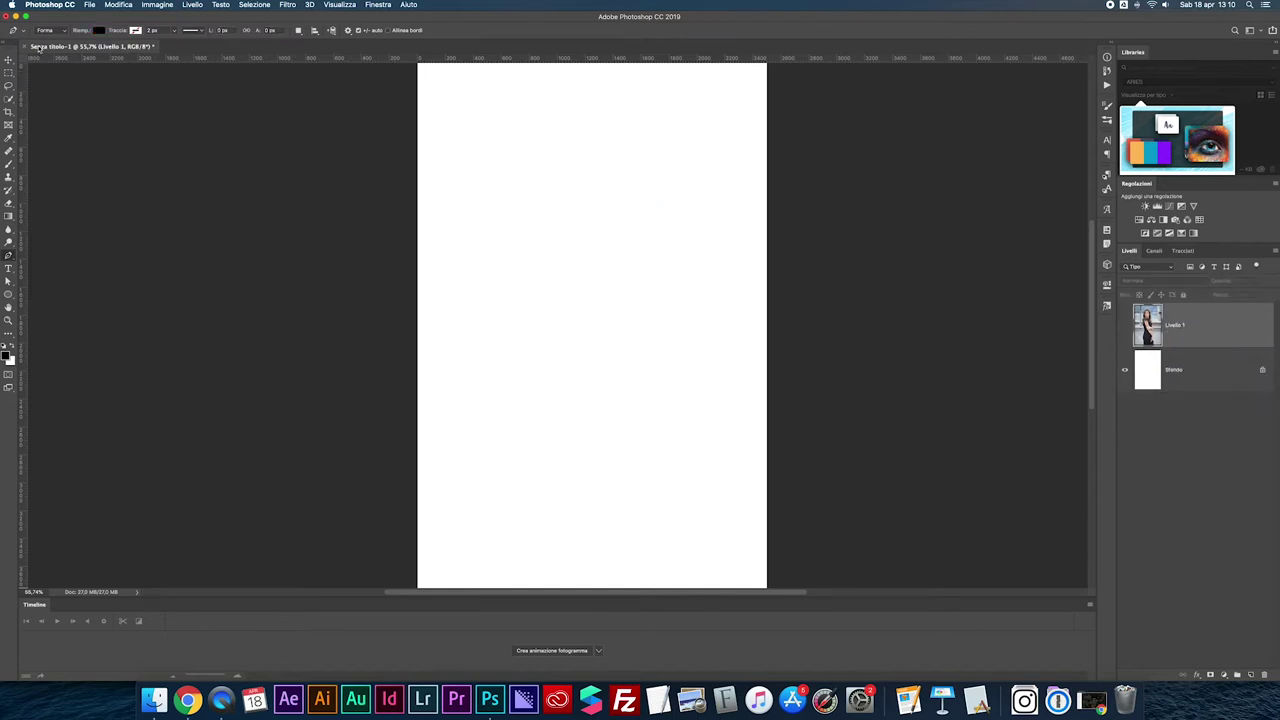
Step: Set the pen to Tracciato mode with Combina forme, and open the gear path options
{"action": "left_click", "coordinate": [50, 31]}
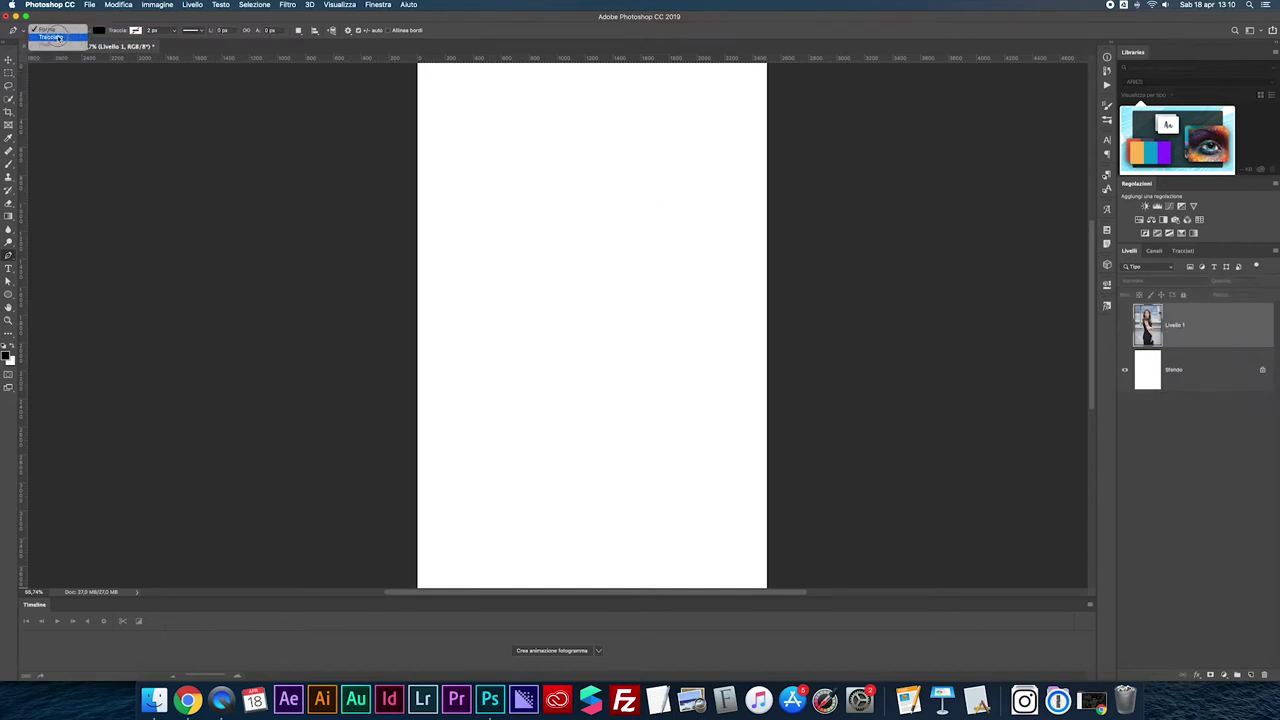
{"action": "left_click", "coordinate": [50, 37]}
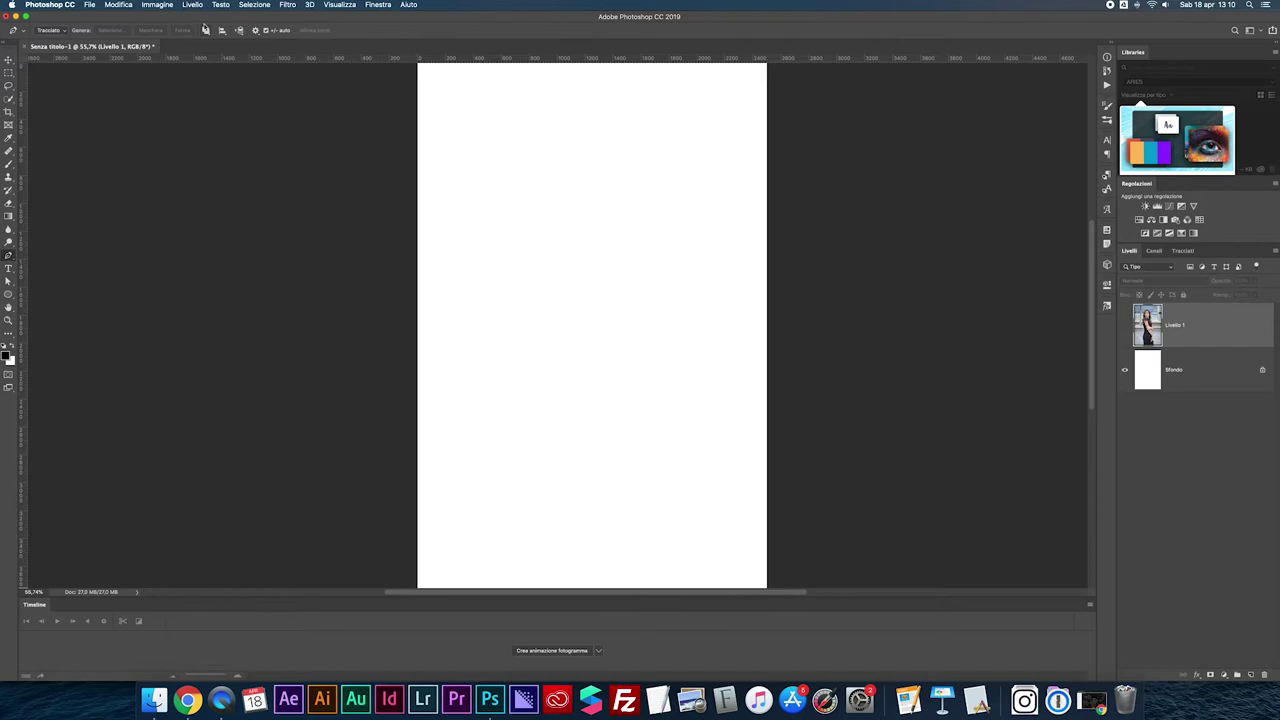
{"action": "left_click", "coordinate": [206, 30]}
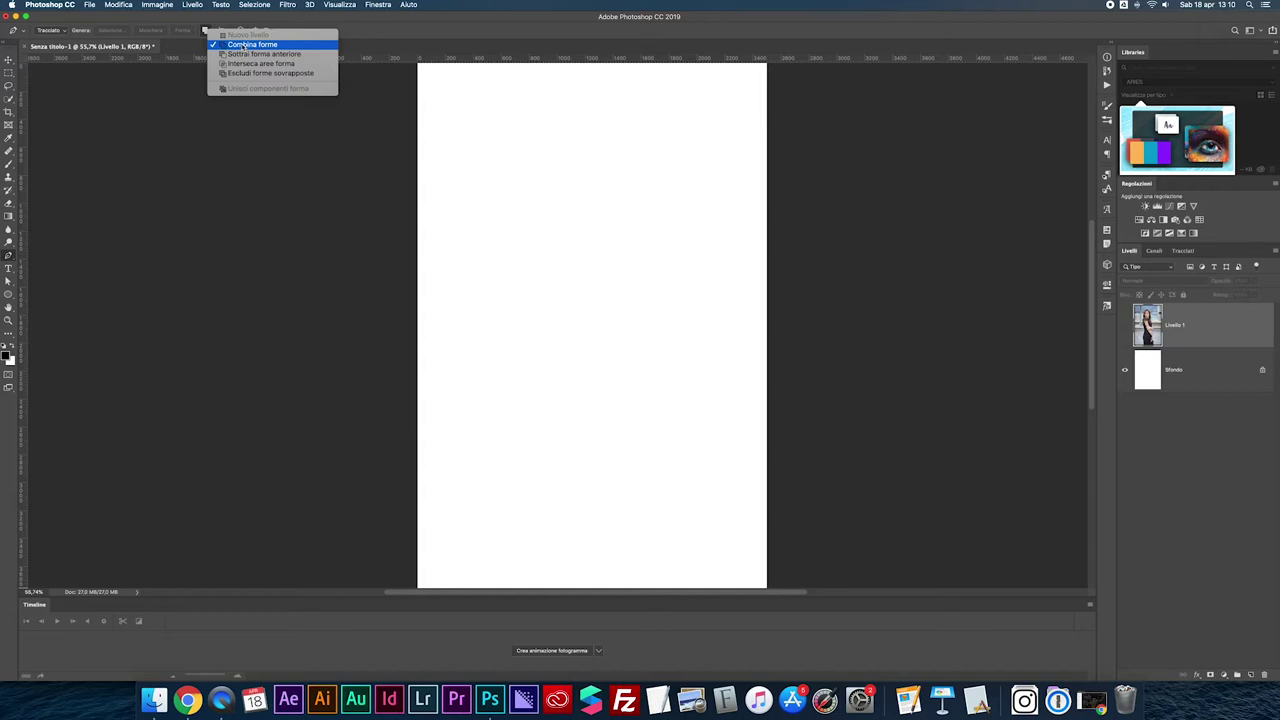
{"action": "left_click", "coordinate": [243, 46]}
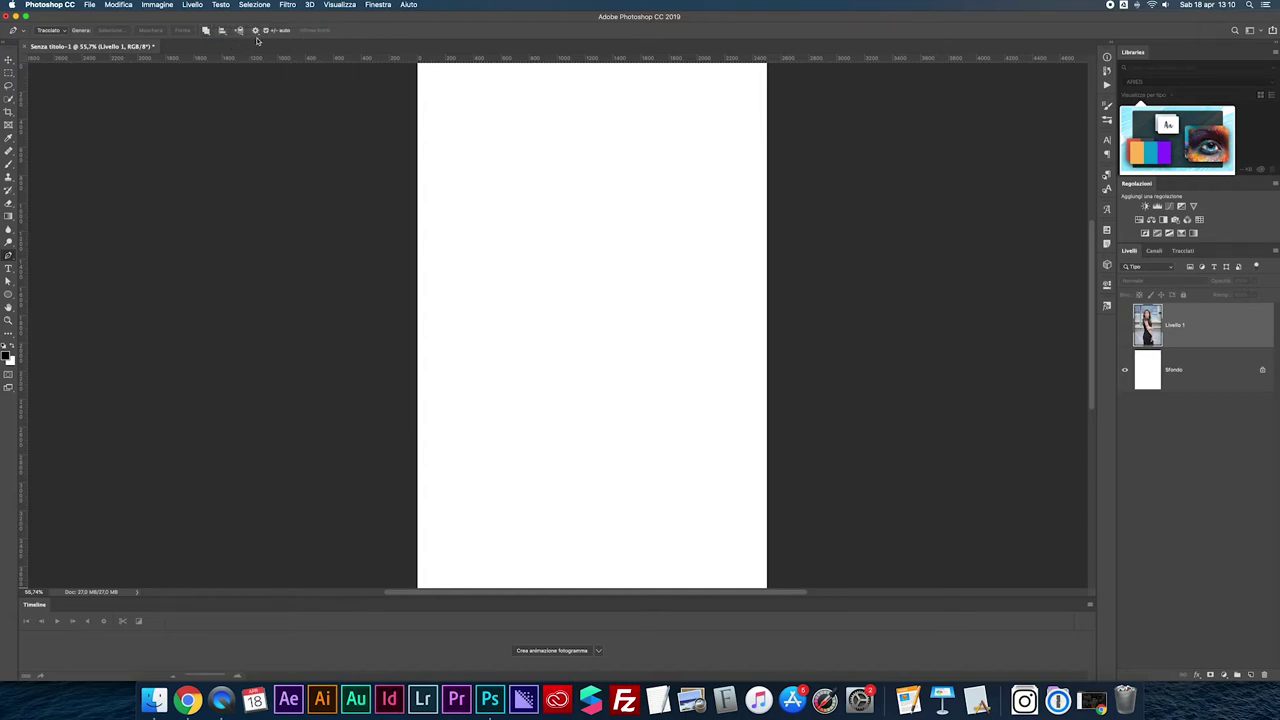
{"action": "left_click", "coordinate": [257, 33]}
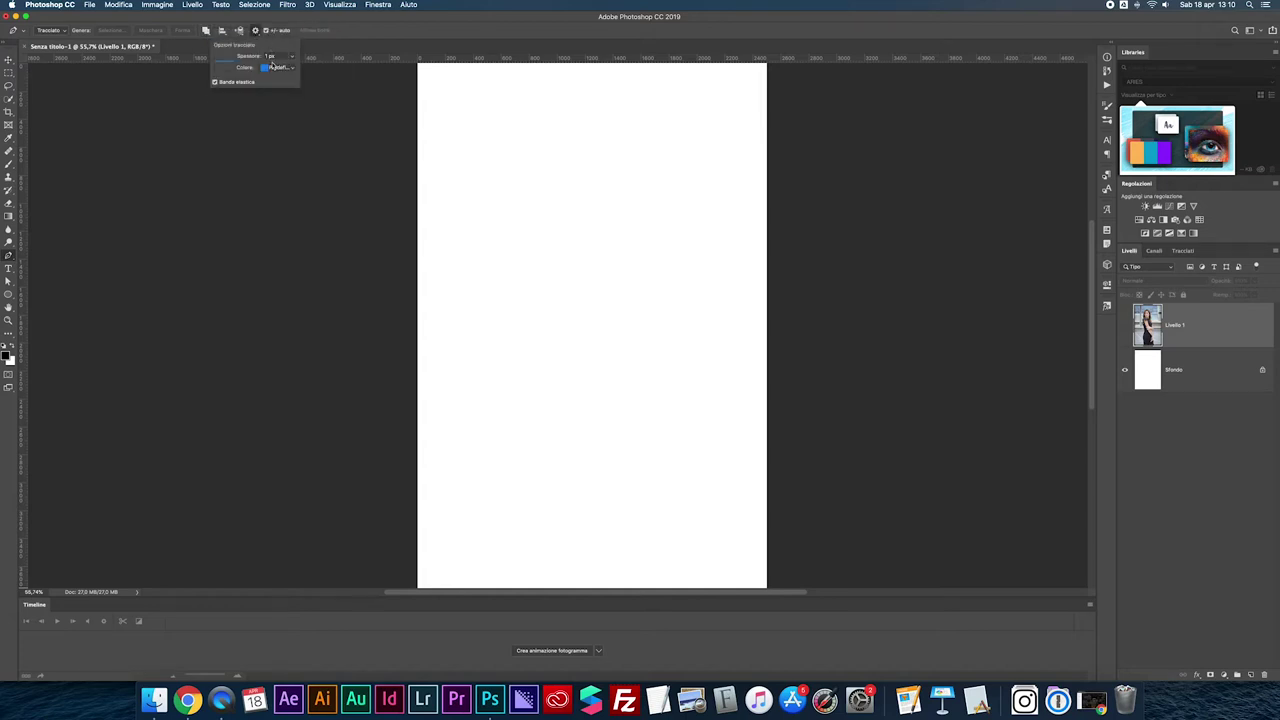
Step: Enable Rubber Band, then draw a five-anchor test path and undo it
{"action": "left_click", "coordinate": [215, 83]}
{"action": "left_click", "coordinate": [498, 126]}
{"action": "left_click", "coordinate": [648, 129]}
{"action": "left_click", "coordinate": [630, 238]}
{"action": "left_click", "coordinate": [514, 240]}
{"action": "left_click", "coordinate": [496, 160]}
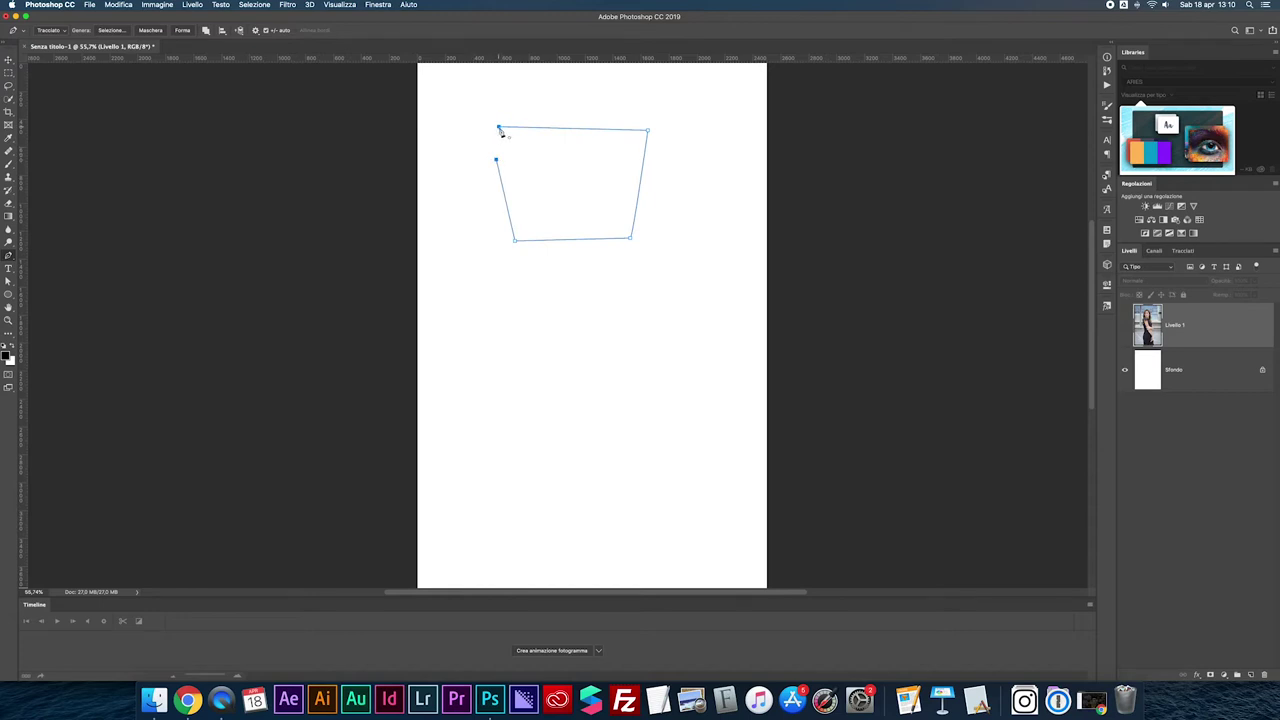
{"action": "key", "text": "ctrl+z"}
{"action": "key", "text": "ctrl+z"}
{"action": "key", "text": "ctrl+z"}
{"action": "key", "text": "ctrl+z"}
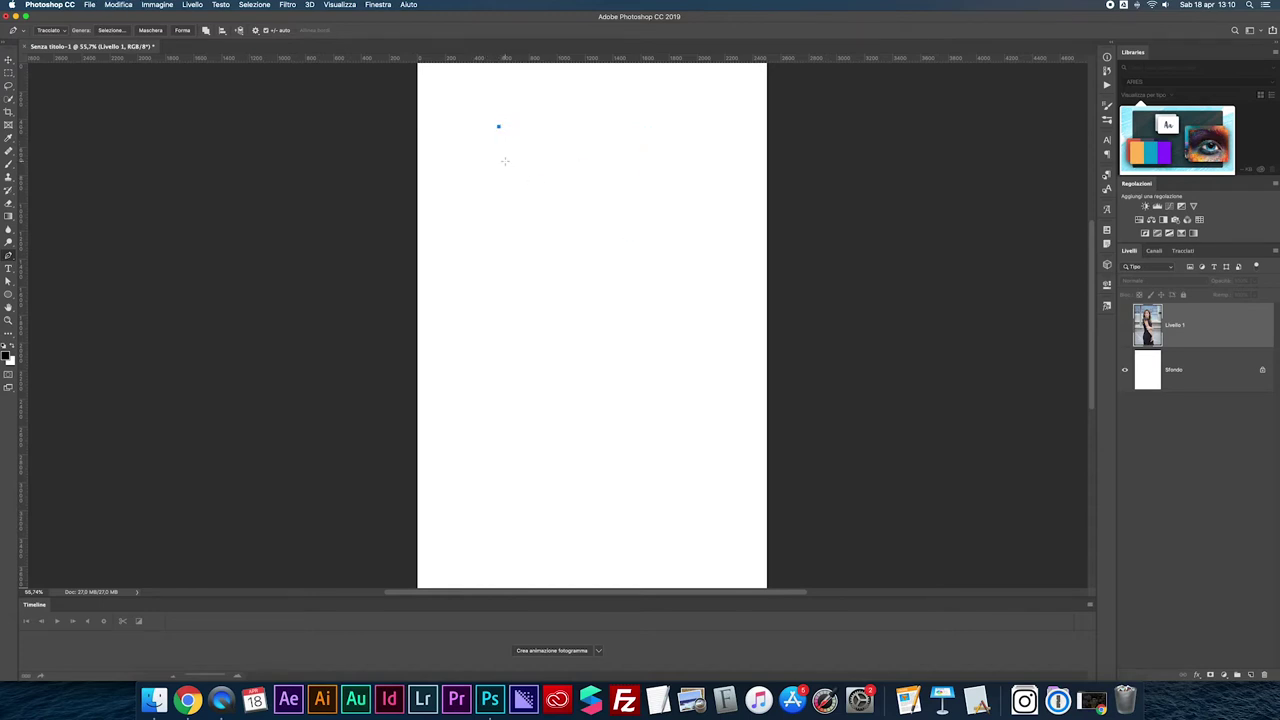
{"action": "key", "text": "ctrl+z"}
Step: Re-enable Rubber Band and place the first anchor near the top of the page
{"action": "left_click", "coordinate": [255, 31]}
{"action": "left_click", "coordinate": [222, 82]}
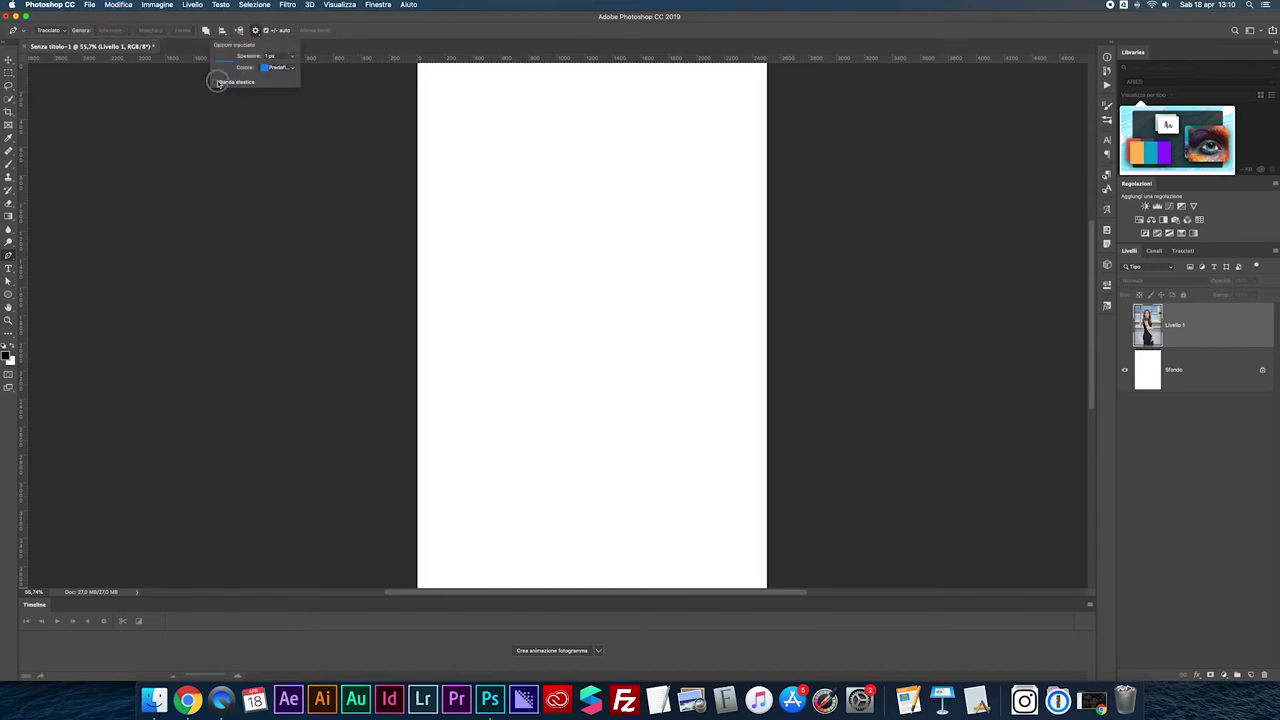
{"action": "left_click", "coordinate": [568, 116]}
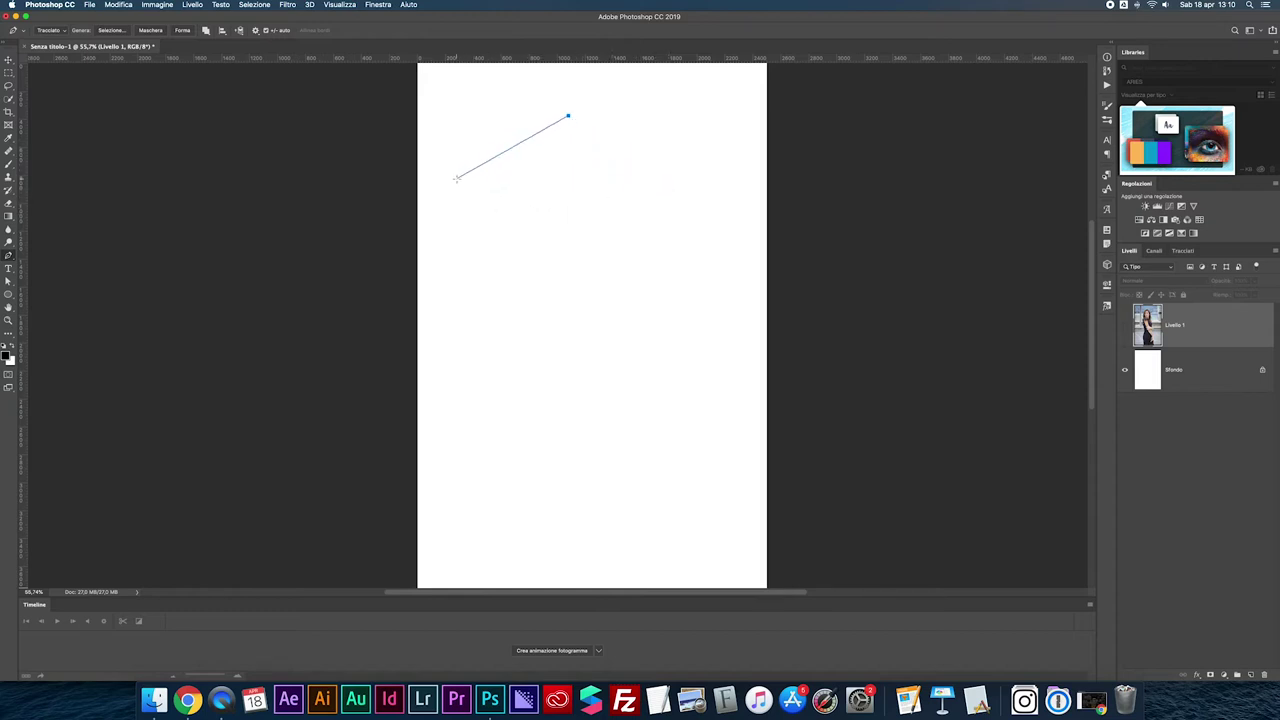
Step: Add a straight segment to an anchor at the upper right, undoing a misplaced one
{"action": "left_click", "coordinate": [474, 134]}
{"action": "key", "text": "super+z"}
{"action": "left_click", "coordinate": [699, 165]}
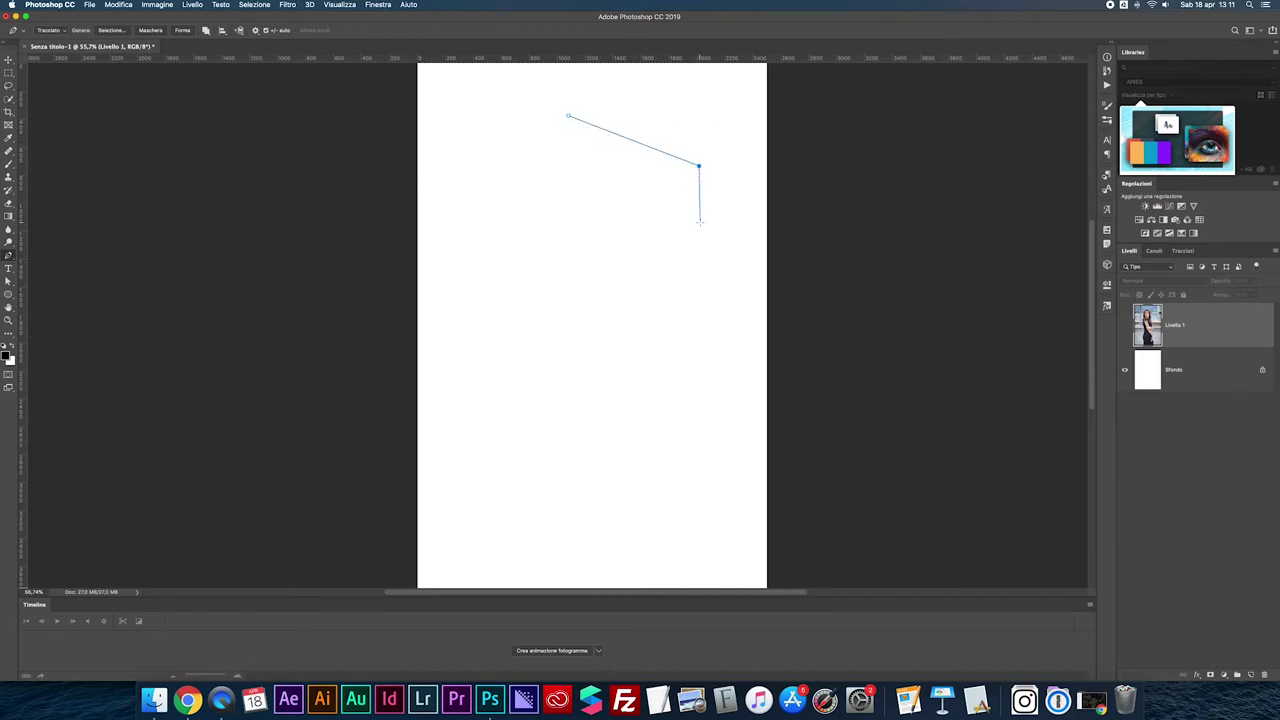
Step: Drag out smooth curved anchors sweeping down toward the lower left
{"action": "left_click", "coordinate": [610, 316]}
{"action": "mouse_move", "coordinate": [610, 316]}
{"action": "left_mouse_down"}
{"action": "mouse_move", "coordinate": [575, 321]}
{"action": "mouse_move", "coordinate": [627, 389]}
{"action": "mouse_move", "coordinate": [671, 383]}
{"action": "mouse_move", "coordinate": [662, 397]}
{"action": "mouse_move", "coordinate": [583, 380]}
{"action": "mouse_move", "coordinate": [549, 297]}
{"action": "mouse_move", "coordinate": [525, 290]}
{"action": "left_mouse_up"}
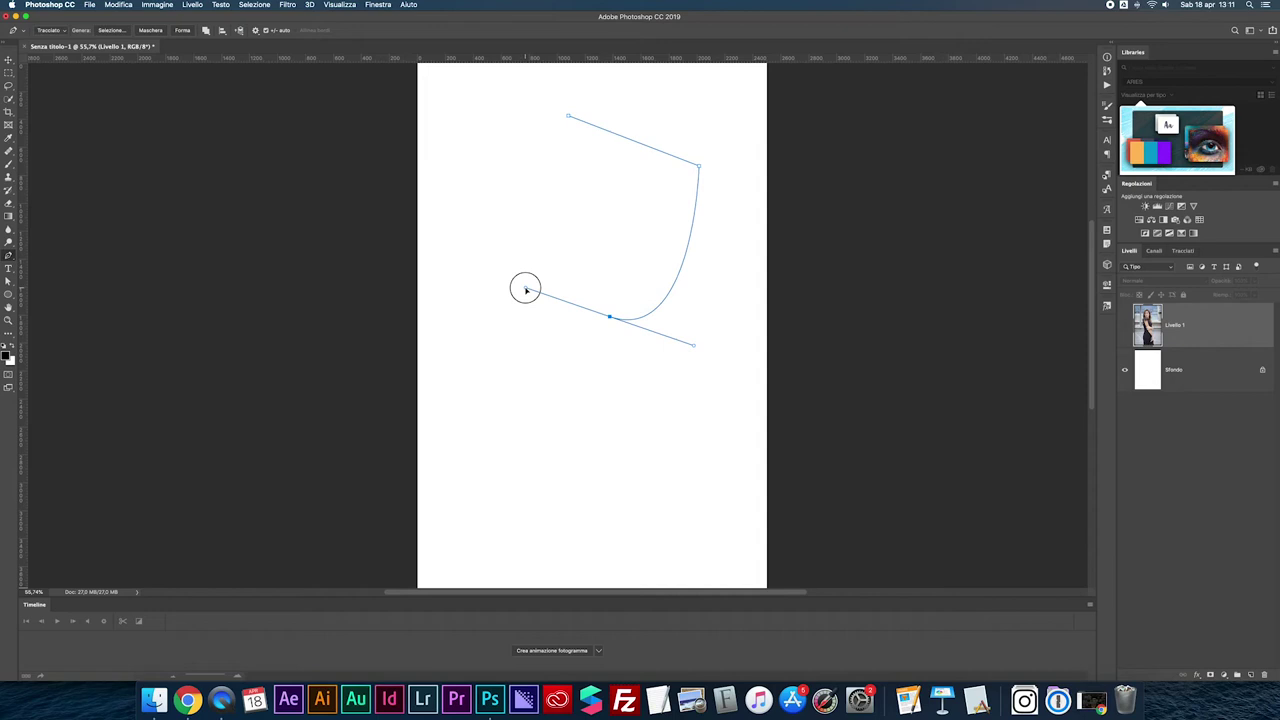
{"action": "mouse_move", "coordinate": [525, 290]}
{"action": "left_mouse_down"}
{"action": "mouse_move", "coordinate": [514, 243]}
{"action": "mouse_move", "coordinate": [494, 231]}
{"action": "left_mouse_up"}
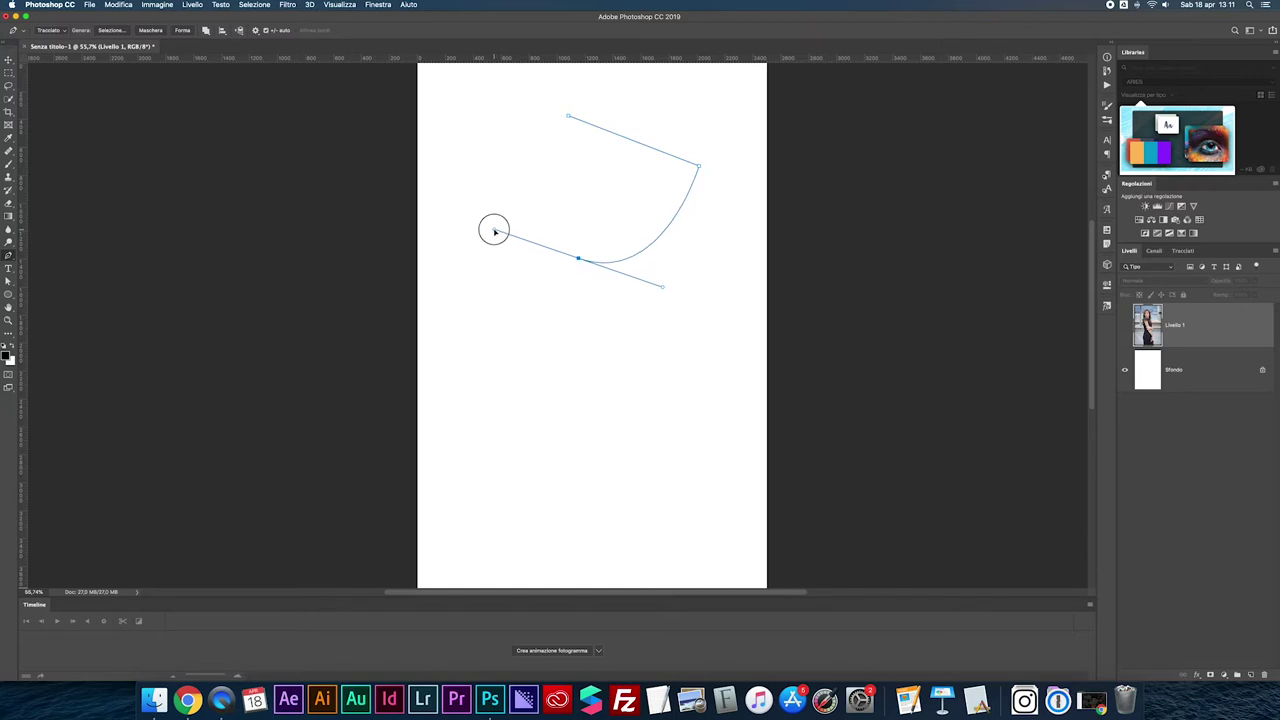
{"action": "left_click_drag", "start_coordinate": [494, 231], "coordinate": [494, 231]}
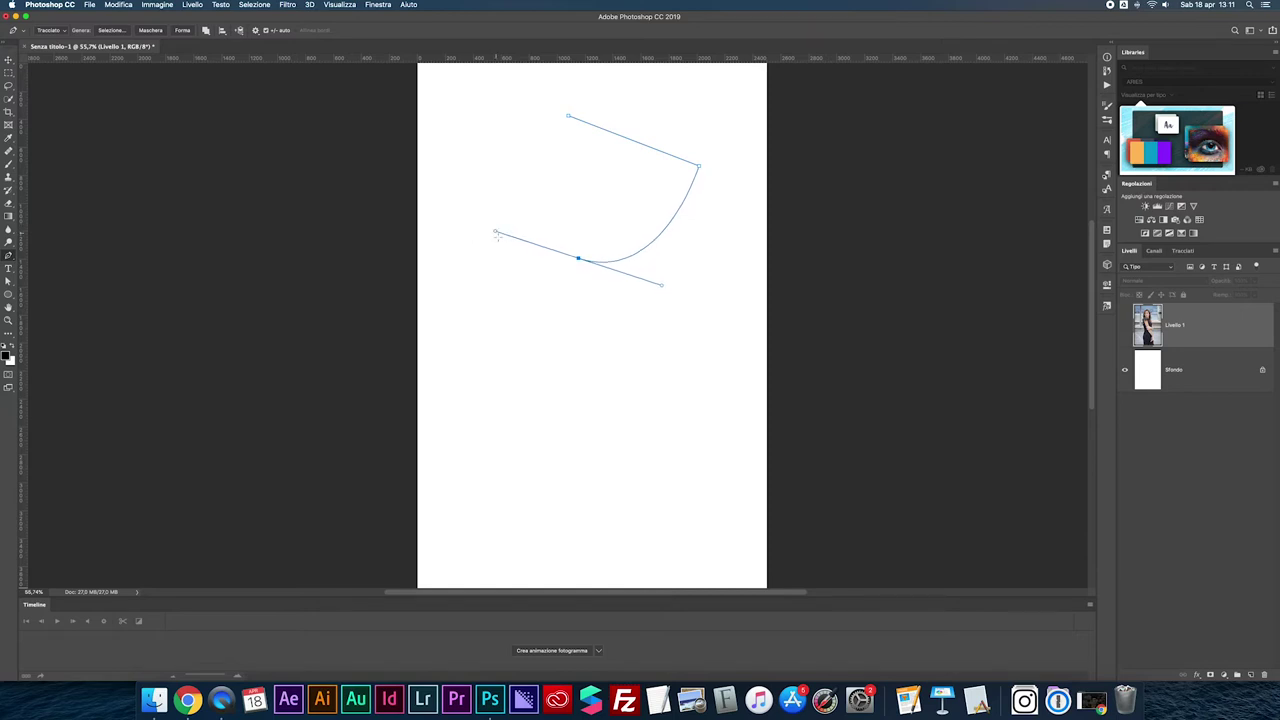
{"action": "mouse_move", "coordinate": [535, 349]}
{"action": "left_mouse_down"}
{"action": "mouse_move", "coordinate": [591, 370]}
{"action": "mouse_move", "coordinate": [606, 391]}
{"action": "mouse_move", "coordinate": [649, 383]}
{"action": "mouse_move", "coordinate": [591, 369]}
{"action": "mouse_move", "coordinate": [638, 410]}
{"action": "mouse_move", "coordinate": [566, 394]}
{"action": "mouse_move", "coordinate": [543, 429]}
{"action": "mouse_move", "coordinate": [557, 438]}
{"action": "mouse_move", "coordinate": [517, 429]}
{"action": "mouse_move", "coordinate": [549, 437]}
{"action": "left_mouse_up"}
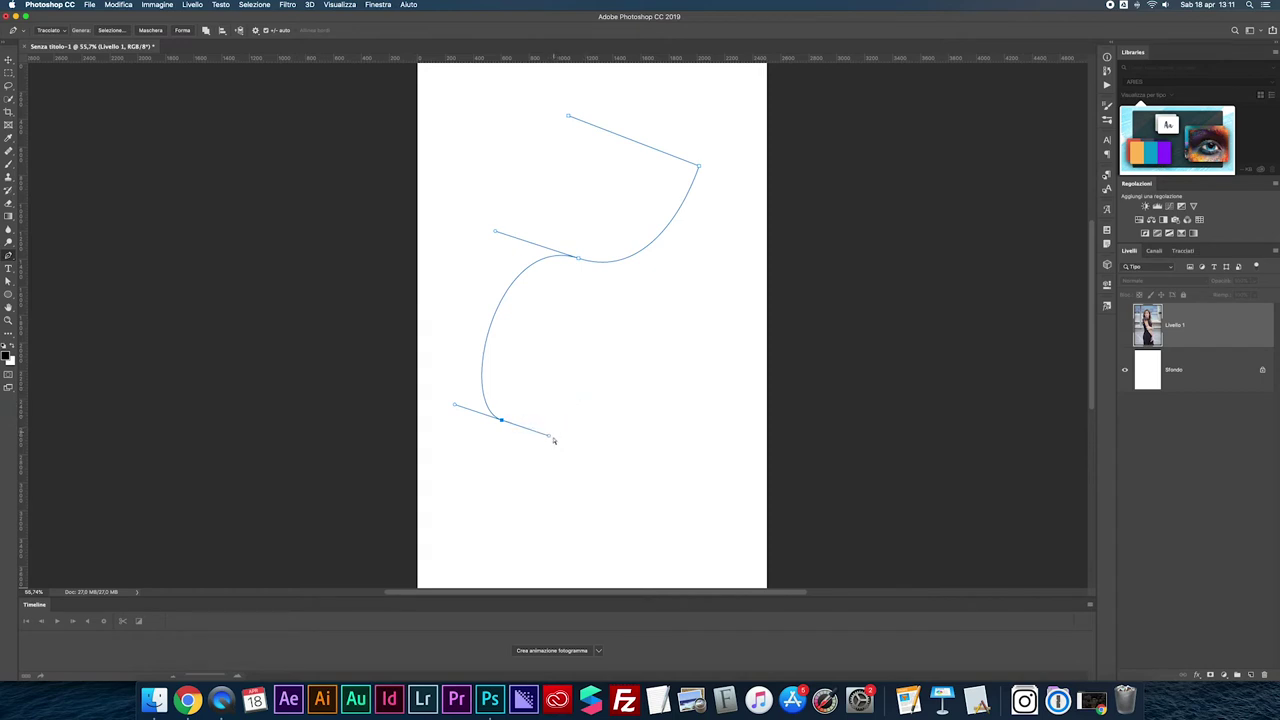
Step: Reshape the last curve by dragging its handles and remove its outgoing handle
{"action": "mouse_move", "coordinate": [549, 438]}
{"action": "left_mouse_down"}
{"action": "mouse_move", "coordinate": [566, 437]}
{"action": "mouse_move", "coordinate": [520, 423]}
{"action": "mouse_move", "coordinate": [569, 431]}
{"action": "mouse_move", "coordinate": [537, 434]}
{"action": "mouse_move", "coordinate": [560, 457]}
{"action": "mouse_move", "coordinate": [580, 423]}
{"action": "mouse_move", "coordinate": [551, 415]}
{"action": "left_mouse_up"}
{"action": "mouse_move", "coordinate": [453, 428]}
{"action": "left_mouse_down"}
{"action": "mouse_move", "coordinate": [480, 423]}
{"action": "mouse_move", "coordinate": [455, 387]}
{"action": "left_mouse_up"}
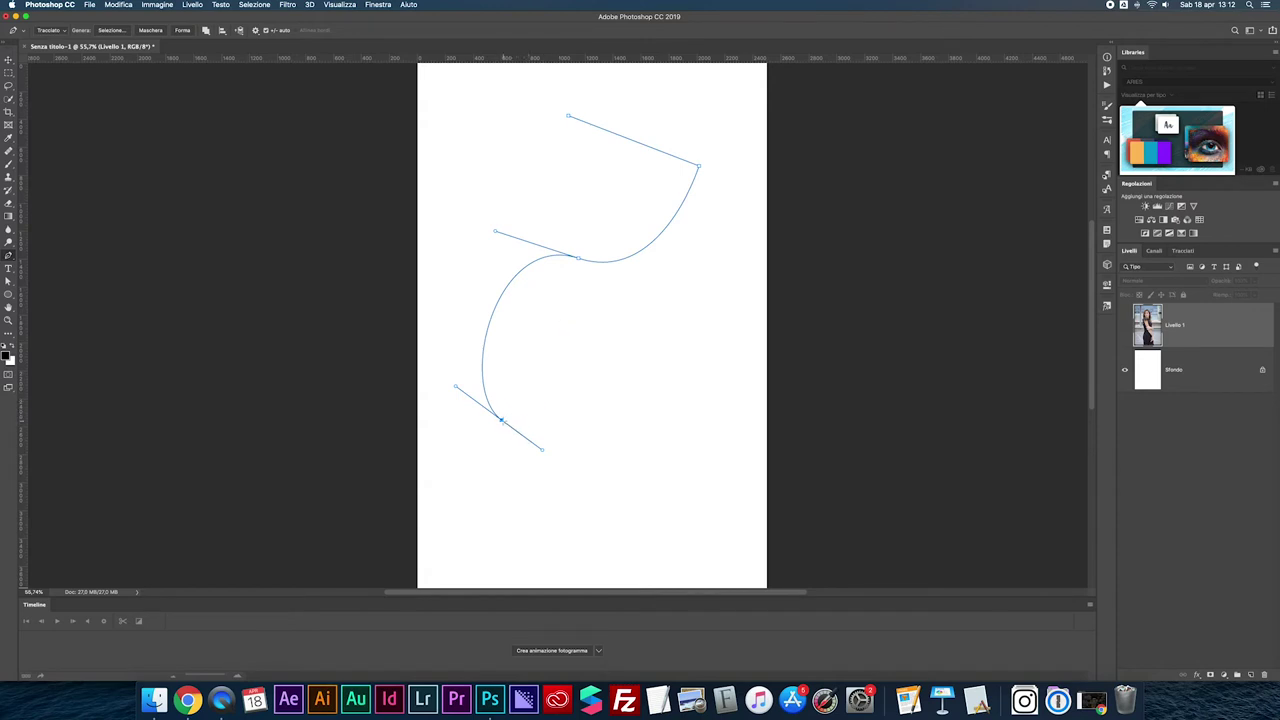
{"action": "left_click", "coordinate": [501, 419]}
Step: Add six corner points and close the path at its starting anchor
{"action": "left_click", "coordinate": [564, 309]}
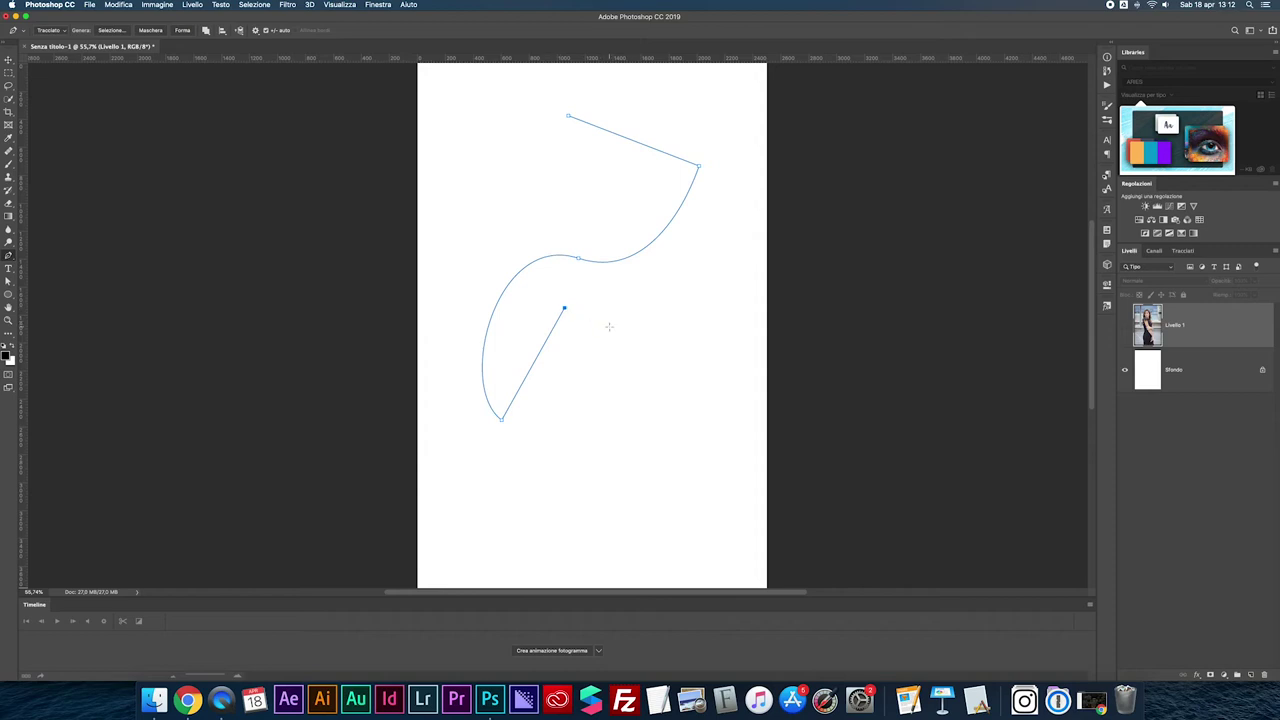
{"action": "left_click", "coordinate": [634, 346]}
{"action": "left_click", "coordinate": [537, 481]}
{"action": "left_click", "coordinate": [451, 453]}
{"action": "left_click", "coordinate": [444, 299]}
{"action": "left_click", "coordinate": [490, 134]}
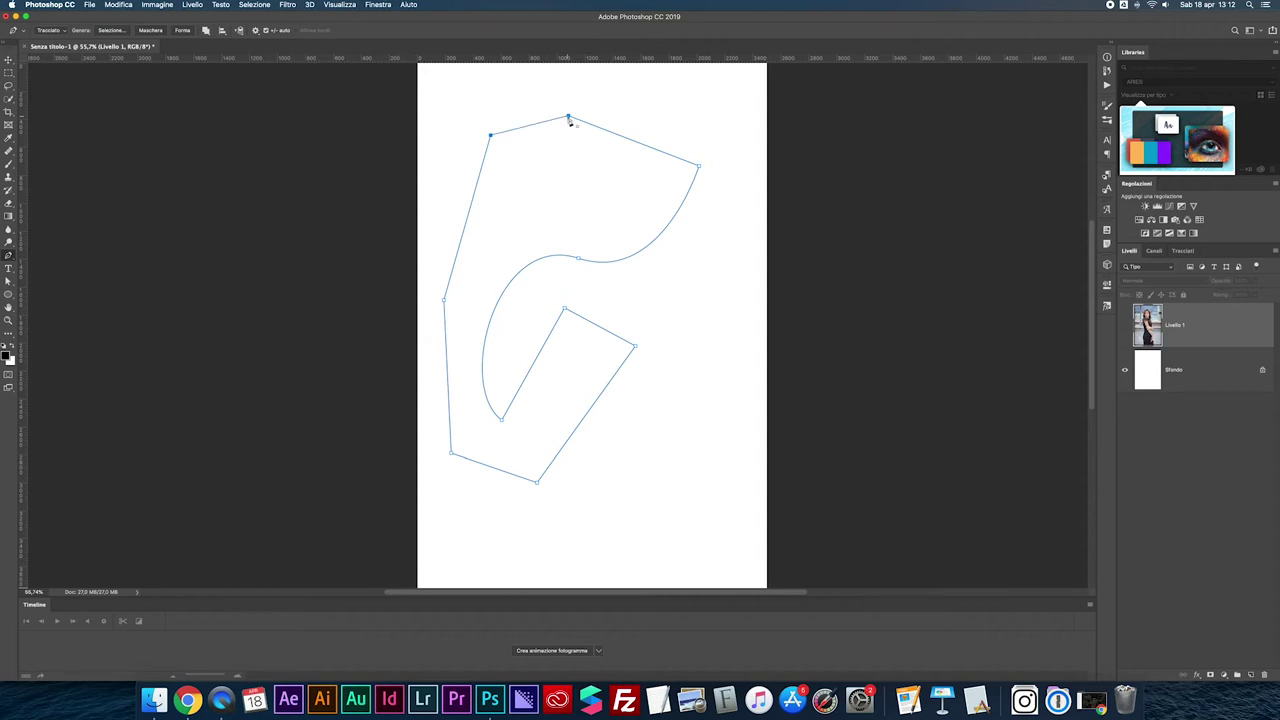
{"action": "left_click", "coordinate": [568, 117]}
Step: Convert the path to a selection with Crea selezione, deselecting and restoring it once
{"action": "right_click", "coordinate": [557, 169]}
{"action": "left_click", "coordinate": [591, 211]}
{"action": "left_click", "coordinate": [698, 288]}
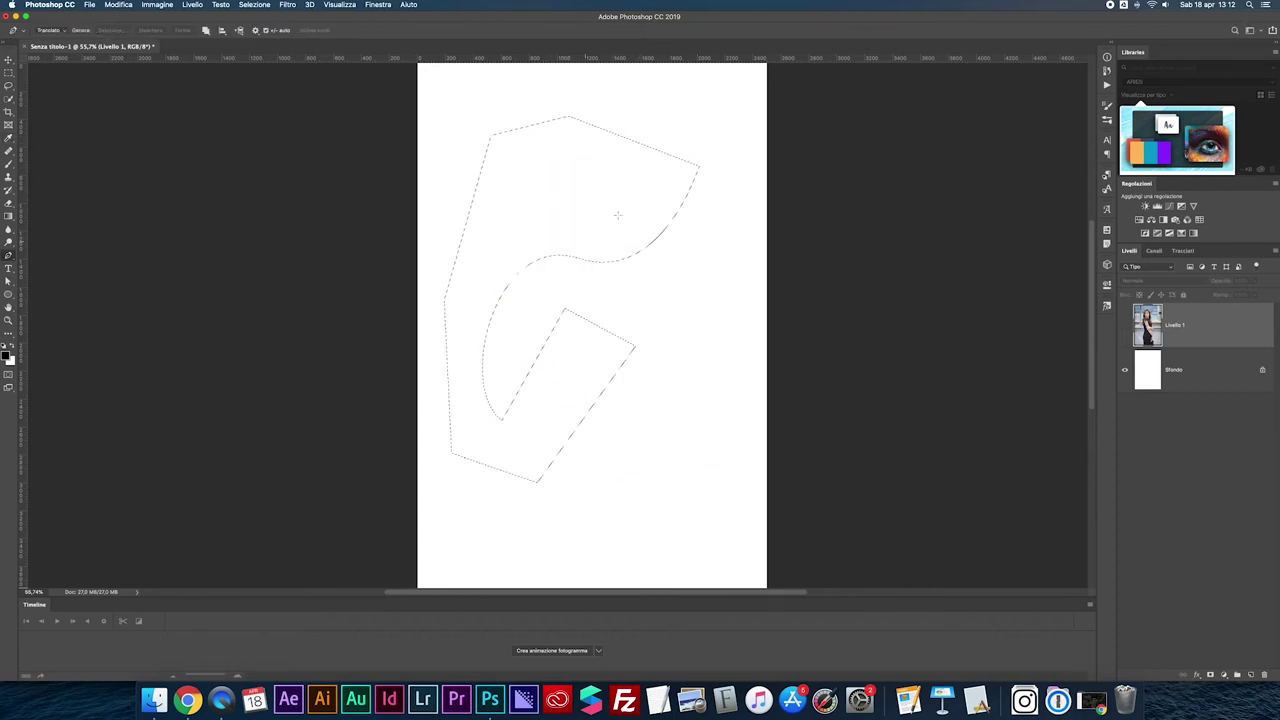
{"action": "key", "text": "super+d"}
{"action": "key", "text": "super+z"}
Step: Try a Solid Color fill layer on the selection, cancel it, and deselect
{"action": "left_click", "coordinate": [1224, 675]}
{"action": "left_click", "coordinate": [1203, 483]}
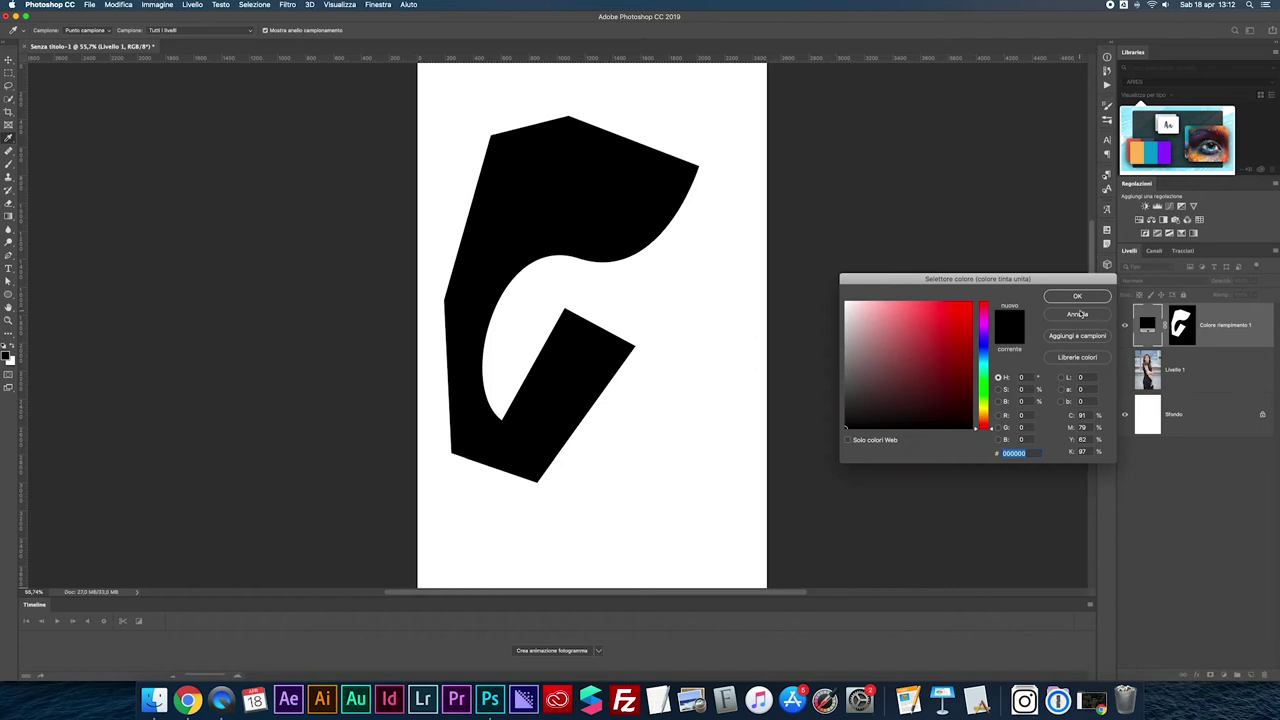
{"action": "left_click", "coordinate": [1078, 314]}
{"action": "key", "text": "super+d"}
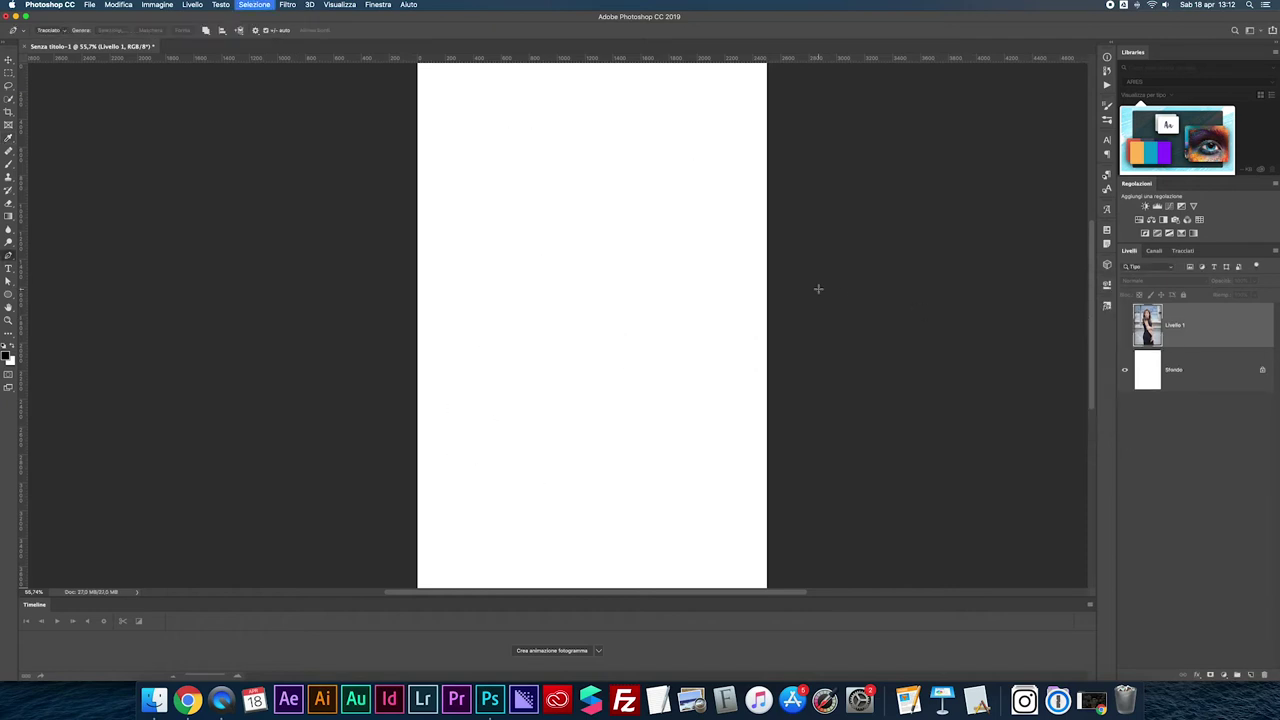
Step: Show the Livello 1 photo and zoom in on the dress hem
{"action": "left_click", "coordinate": [1125, 326]}
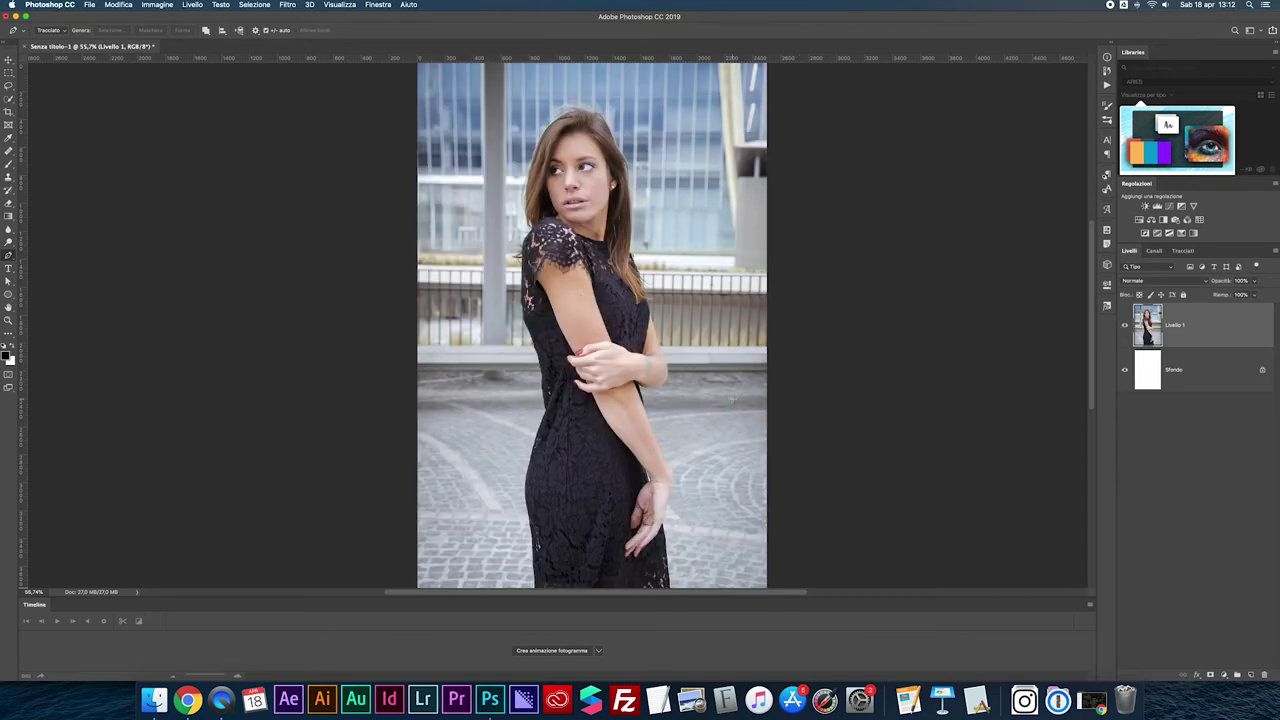
{"action": "scroll", "coordinate": [569, 326], "scroll_direction": "up", "scroll_amount": 1, "text": "alt"}
{"action": "scroll", "coordinate": [569, 326], "scroll_direction": "up", "scroll_amount": 1, "text": "alt"}
{"action": "scroll", "coordinate": [569, 326], "scroll_direction": "down", "scroll_amount": 3}
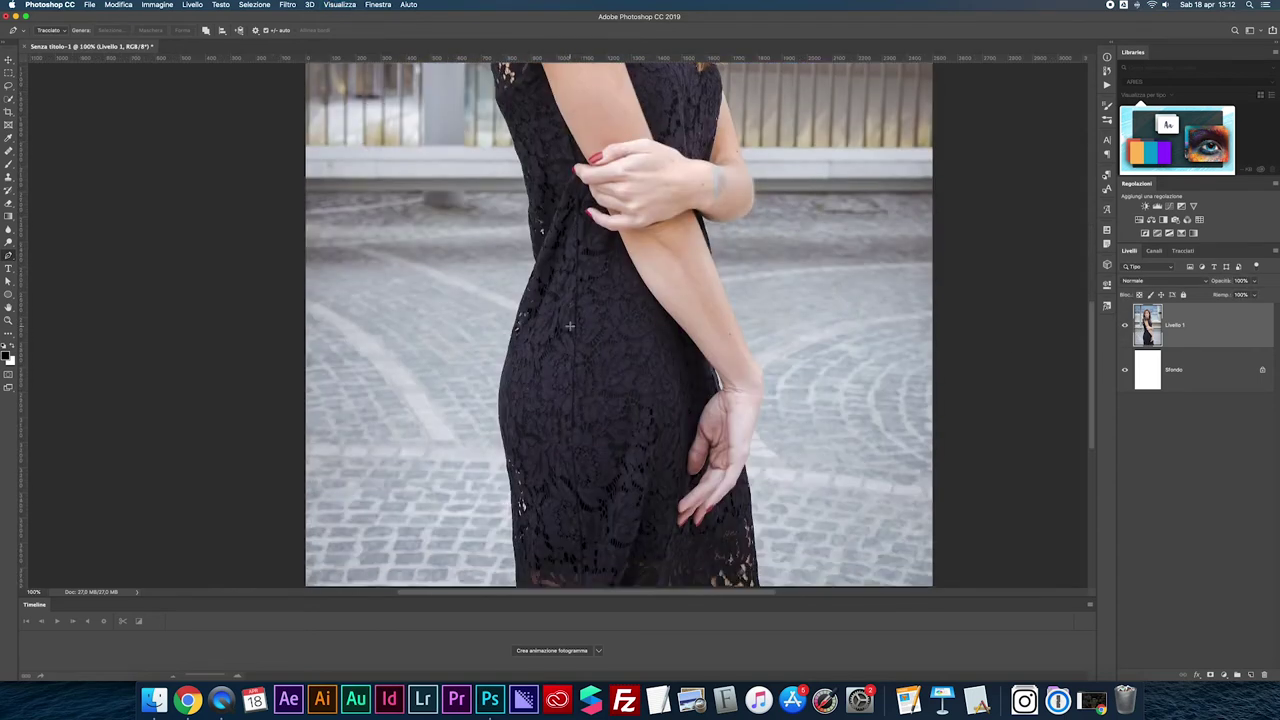
{"action": "scroll", "coordinate": [569, 326], "scroll_direction": "down", "scroll_amount": 3}
{"action": "key", "text": "super+plus"}
{"action": "scroll", "coordinate": [569, 325], "scroll_direction": "right", "scroll_amount": 5}
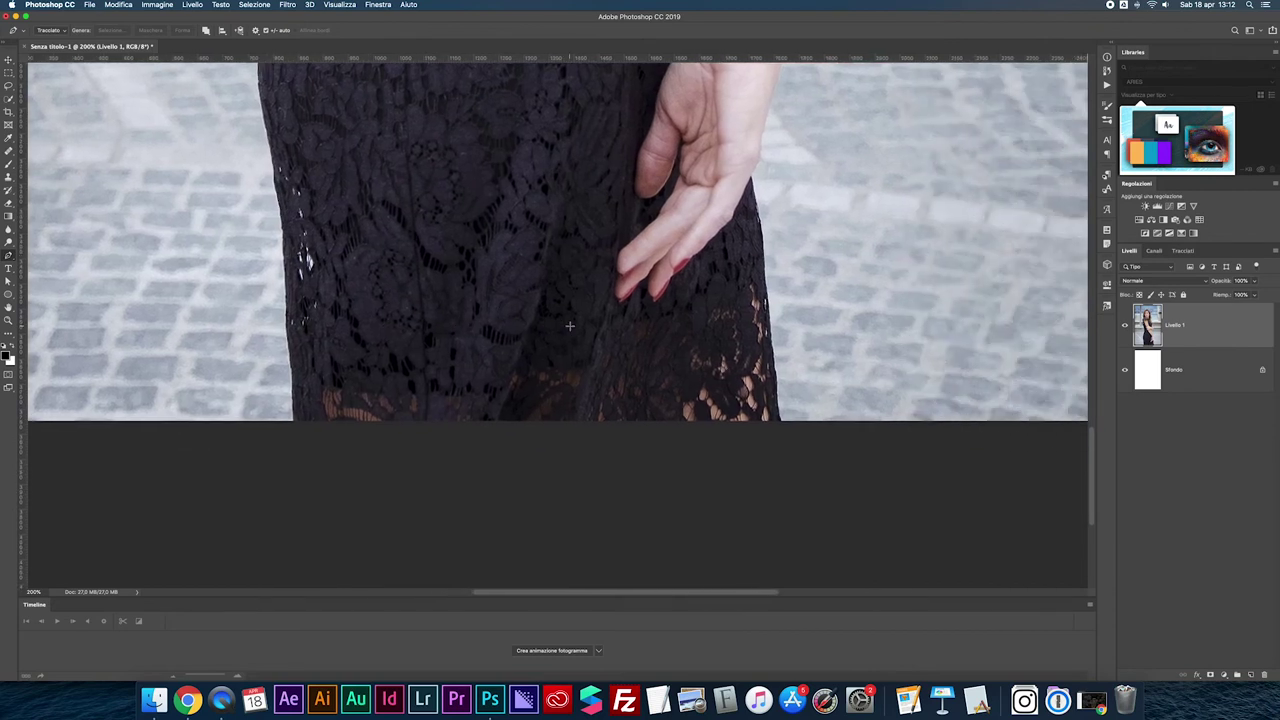
Step: Trace the path from the dress hem up the hand and wrist, removing a stray section
{"action": "left_click", "coordinate": [765, 426]}
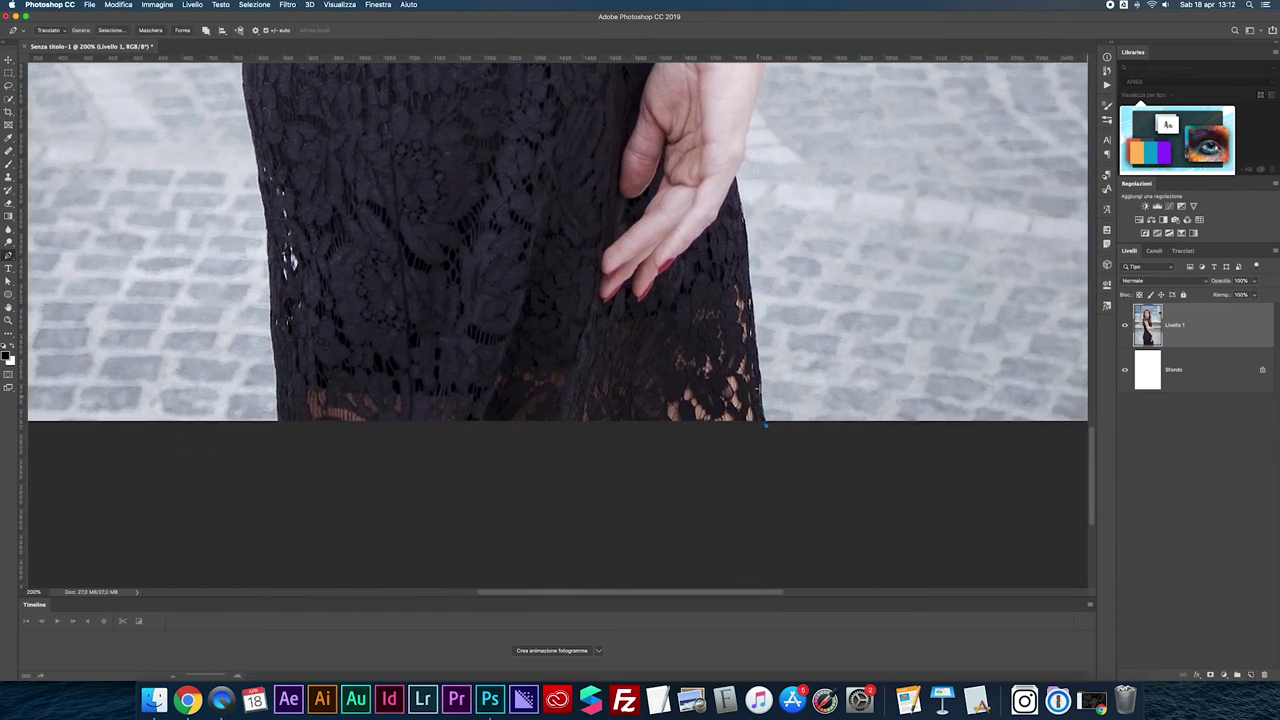
{"action": "key", "text": "super+plus"}
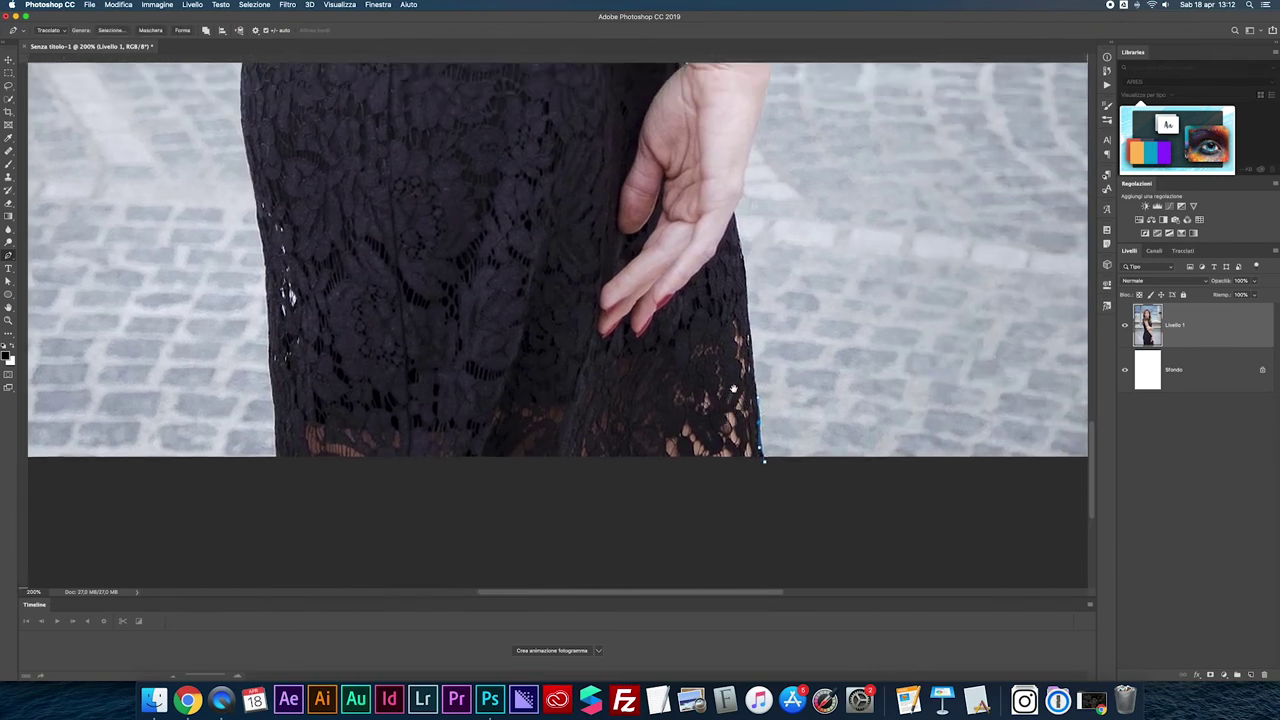
{"action": "scroll", "coordinate": [803, 455], "scroll_direction": "down", "scroll_amount": 3}
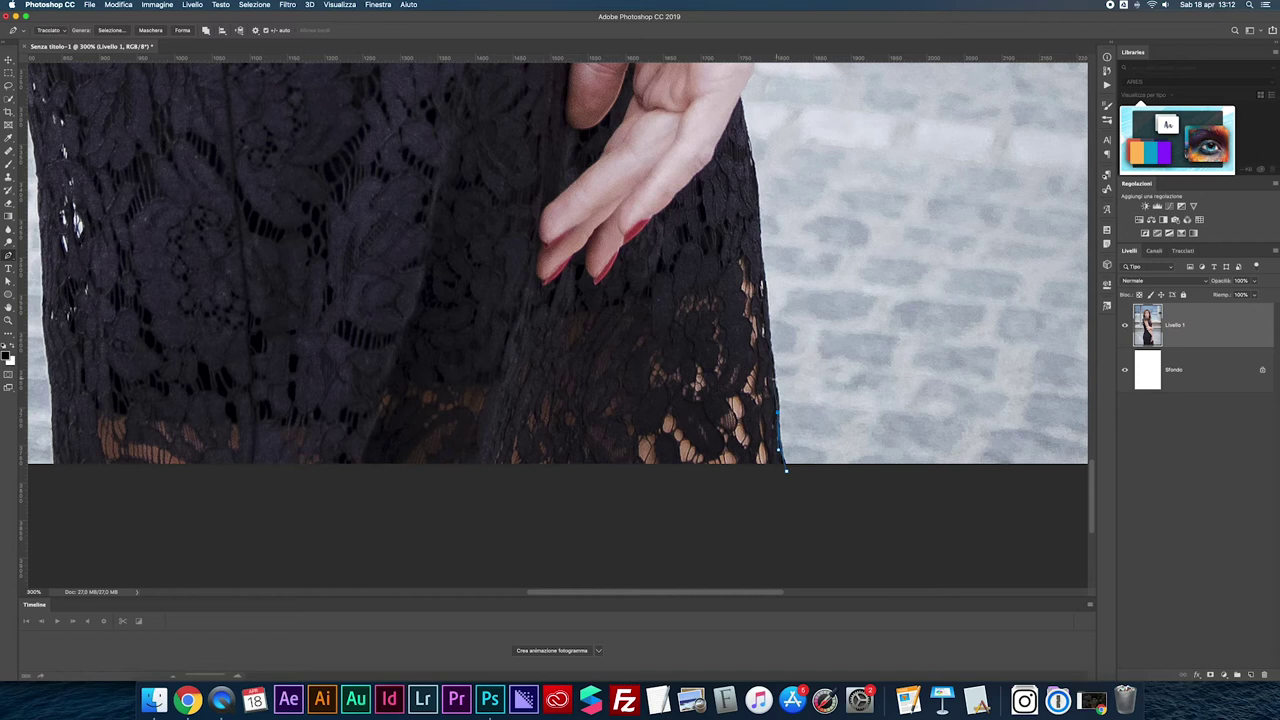
{"action": "left_click", "coordinate": [770, 363]}
{"action": "left_click", "coordinate": [740, 100]}
{"action": "scroll", "coordinate": [725, 62], "scroll_direction": "up", "scroll_amount": 5}
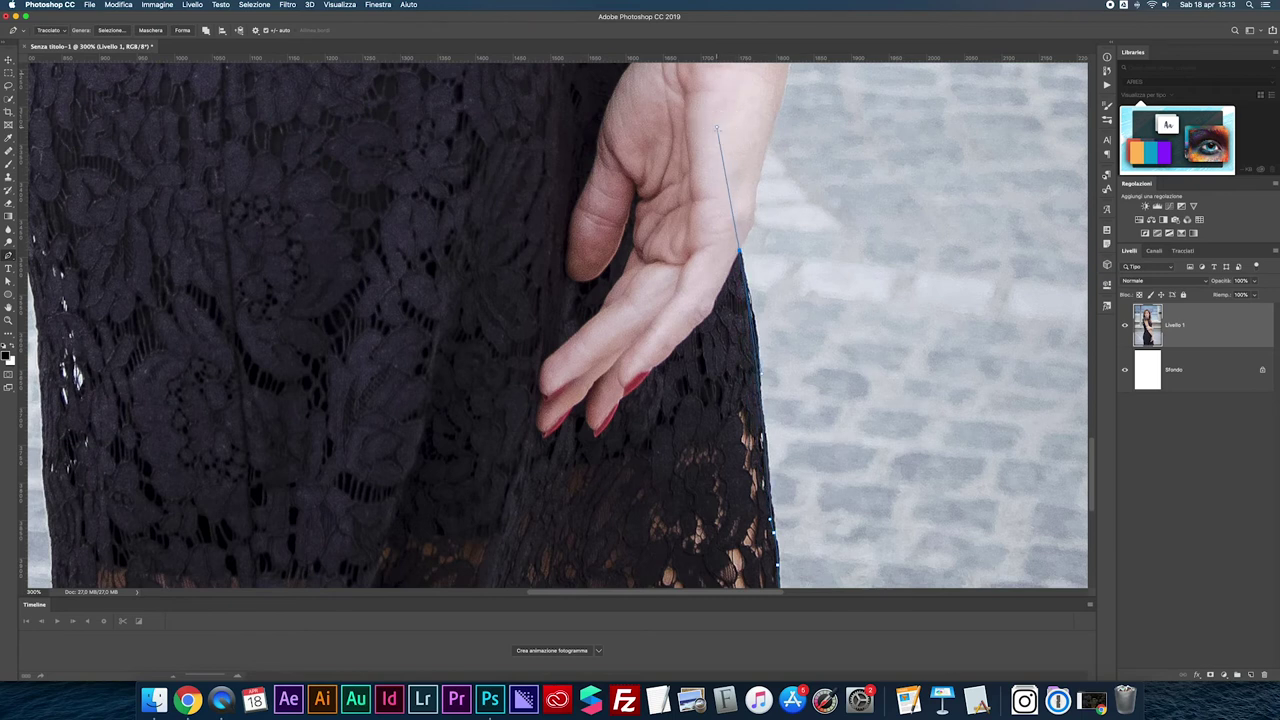
{"action": "scroll", "coordinate": [769, 178], "scroll_direction": "up", "scroll_amount": 3}
{"action": "scroll", "coordinate": [769, 178], "scroll_direction": "right", "scroll_amount": 2}
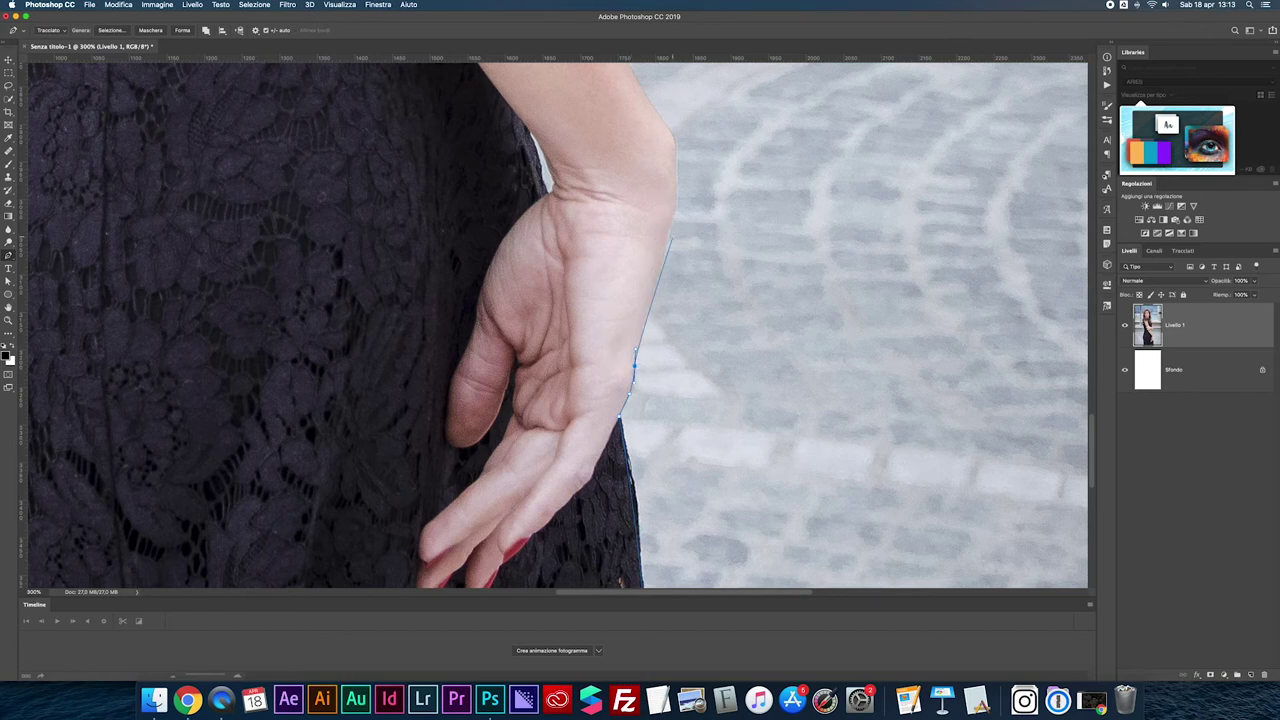
{"action": "left_click", "coordinate": [669, 231]}
{"action": "scroll", "coordinate": [668, 234], "scroll_direction": "up", "scroll_amount": 2}
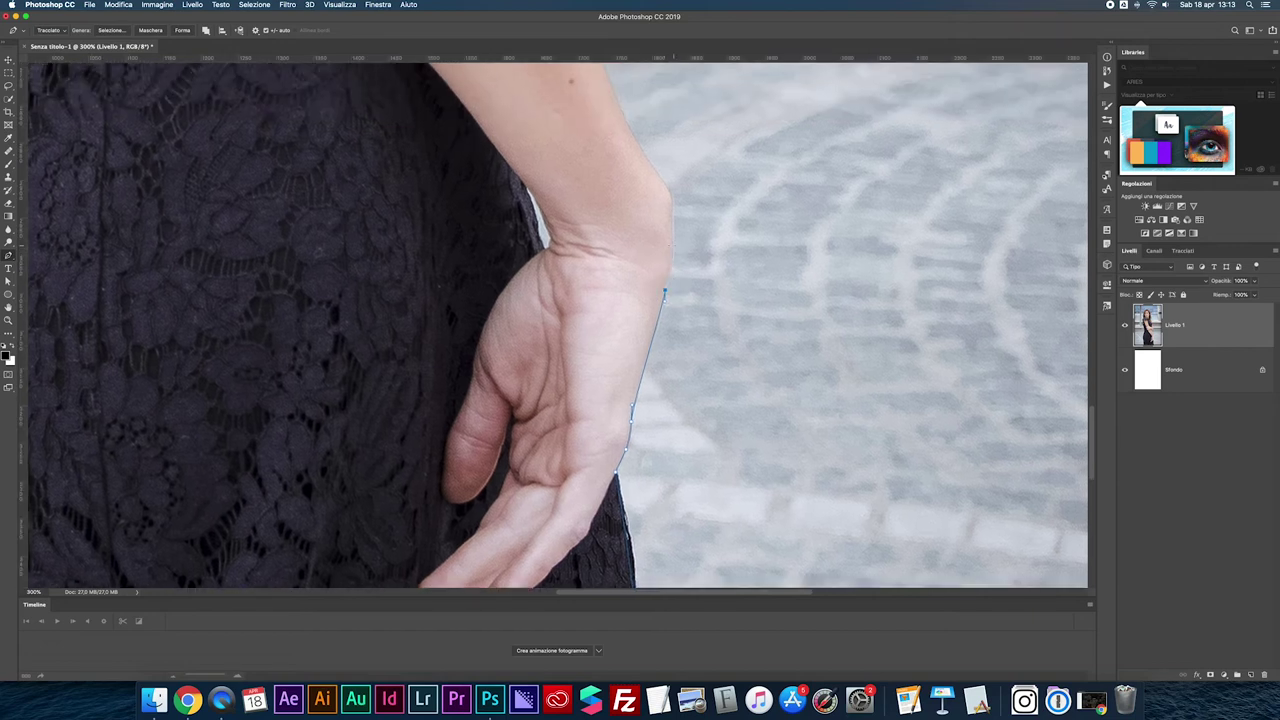
{"action": "left_click", "coordinate": [673, 243]}
{"action": "scroll", "coordinate": [723, 372], "scroll_direction": "down", "scroll_amount": 1}
{"action": "key", "text": "BackSpace"}
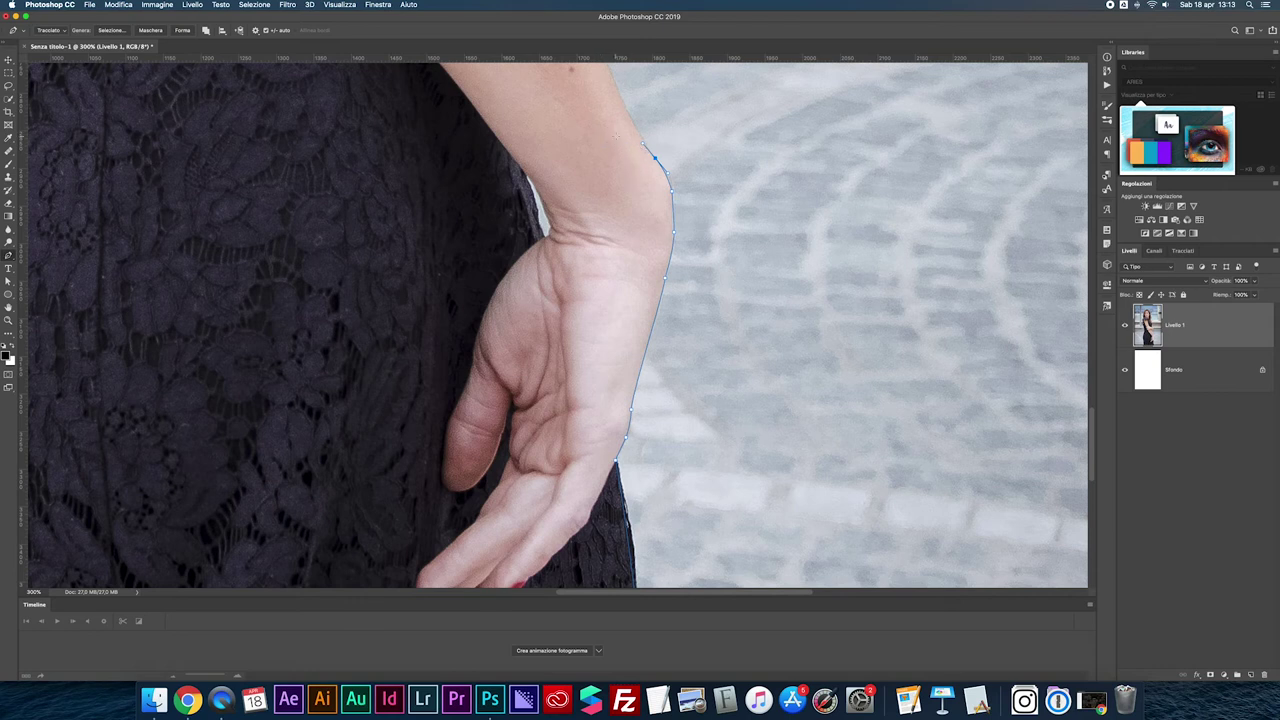
Step: Continue anchors up the forearm edge, undoing a misplaced one, then zoom out
{"action": "left_click_drag", "start_coordinate": [617, 126], "coordinate": [731, 414]}
{"action": "left_click", "coordinate": [710, 322]}
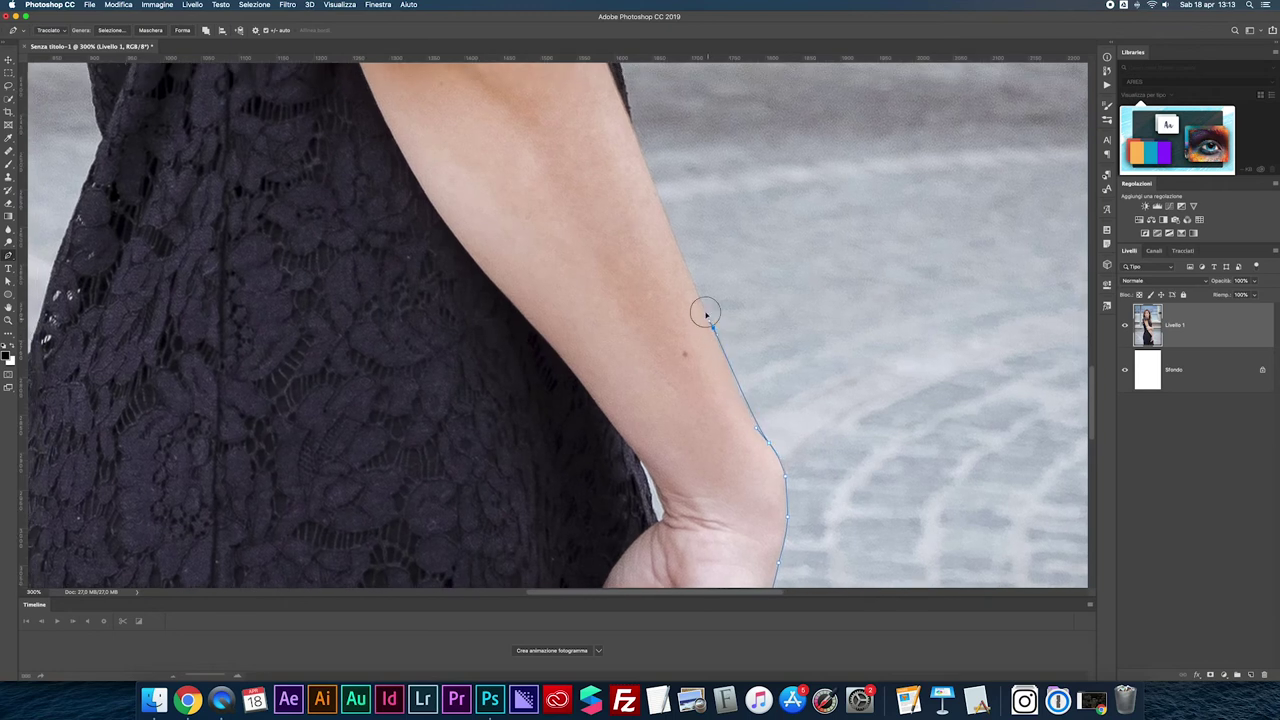
{"action": "left_click", "coordinate": [688, 259]}
{"action": "scroll", "coordinate": [700, 300], "scroll_direction": "up", "scroll_amount": 5}
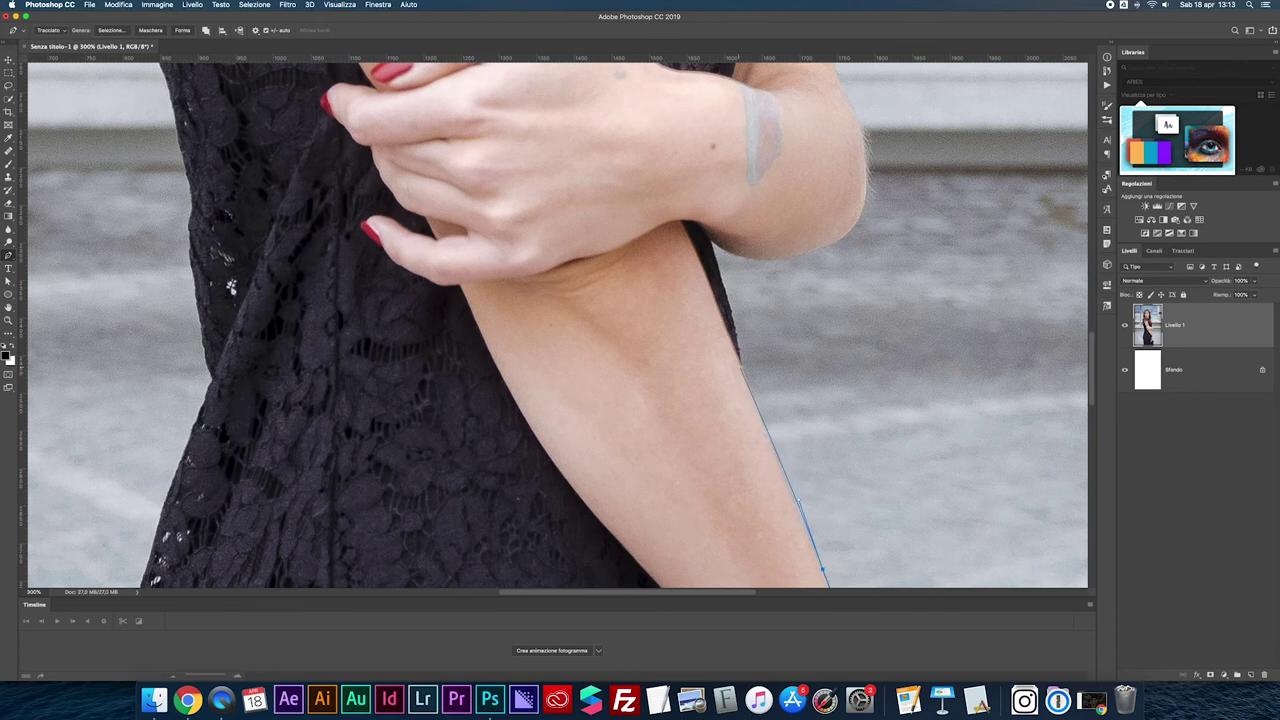
{"action": "mouse_move", "coordinate": [737, 367]}
{"action": "left_mouse_down"}
{"action": "mouse_move", "coordinate": [775, 450]}
{"action": "mouse_move", "coordinate": [744, 372]}
{"action": "left_mouse_up"}
{"action": "key", "text": "ctrl+z"}
{"action": "key", "text": "ctrl+z"}
{"action": "left_click_drag", "start_coordinate": [767, 437], "coordinate": [751, 386]}
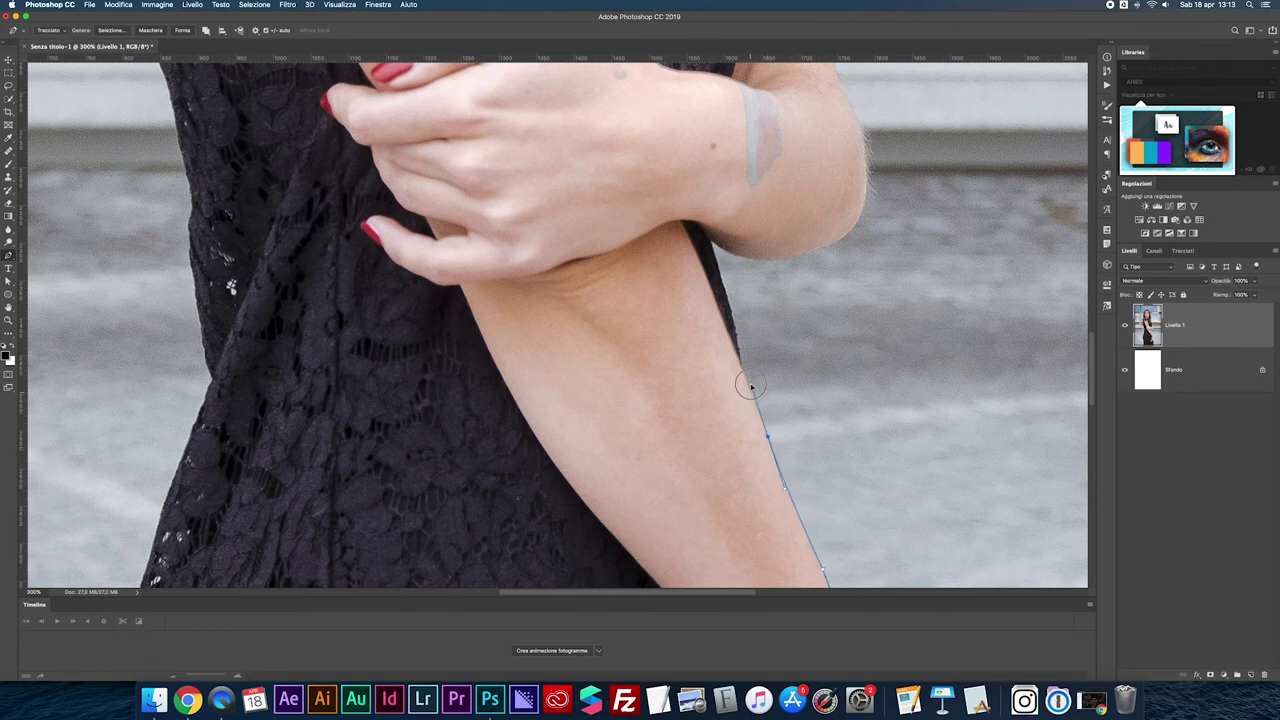
{"action": "left_click", "coordinate": [739, 361]}
{"action": "key", "text": "super+minus"}
{"action": "key", "text": "super+minus"}
{"action": "key", "text": "super+minus"}
{"action": "key", "text": "super+minus"}
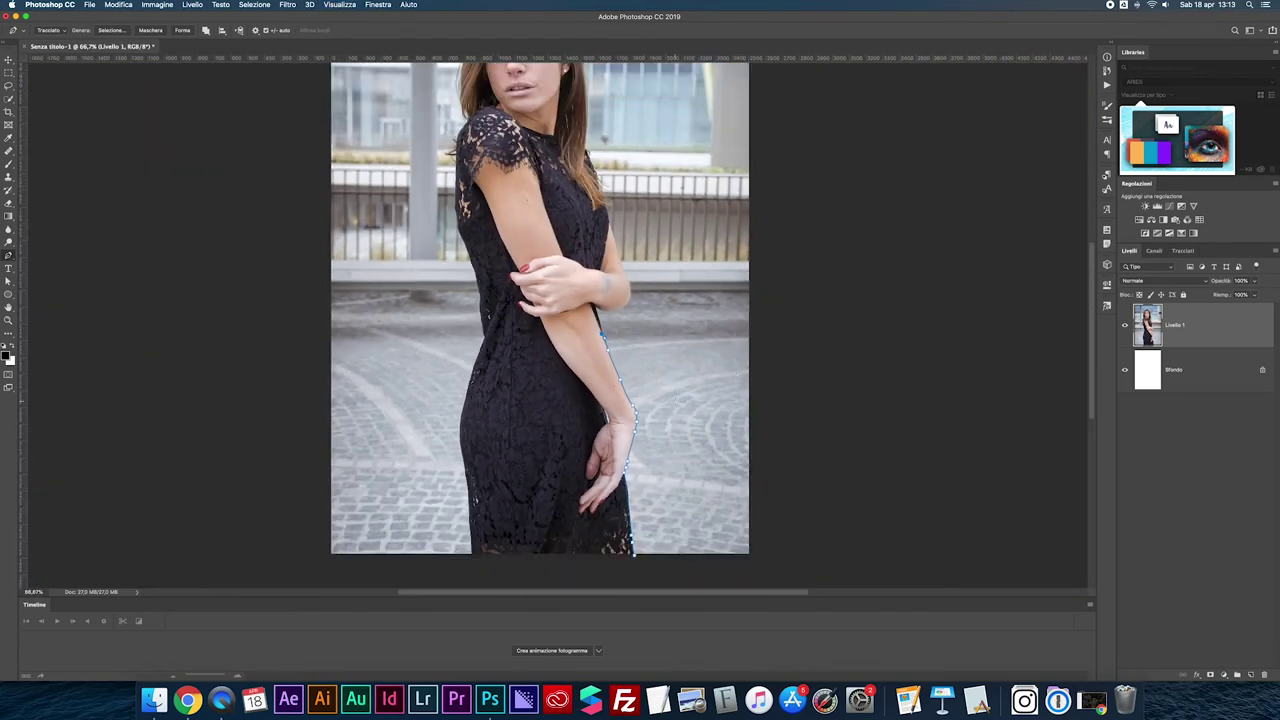
Step: Add an anchor higher up the forearm toward the elbow
{"action": "left_click", "coordinate": [604, 278]}
{"action": "key", "text": "super+minus"}
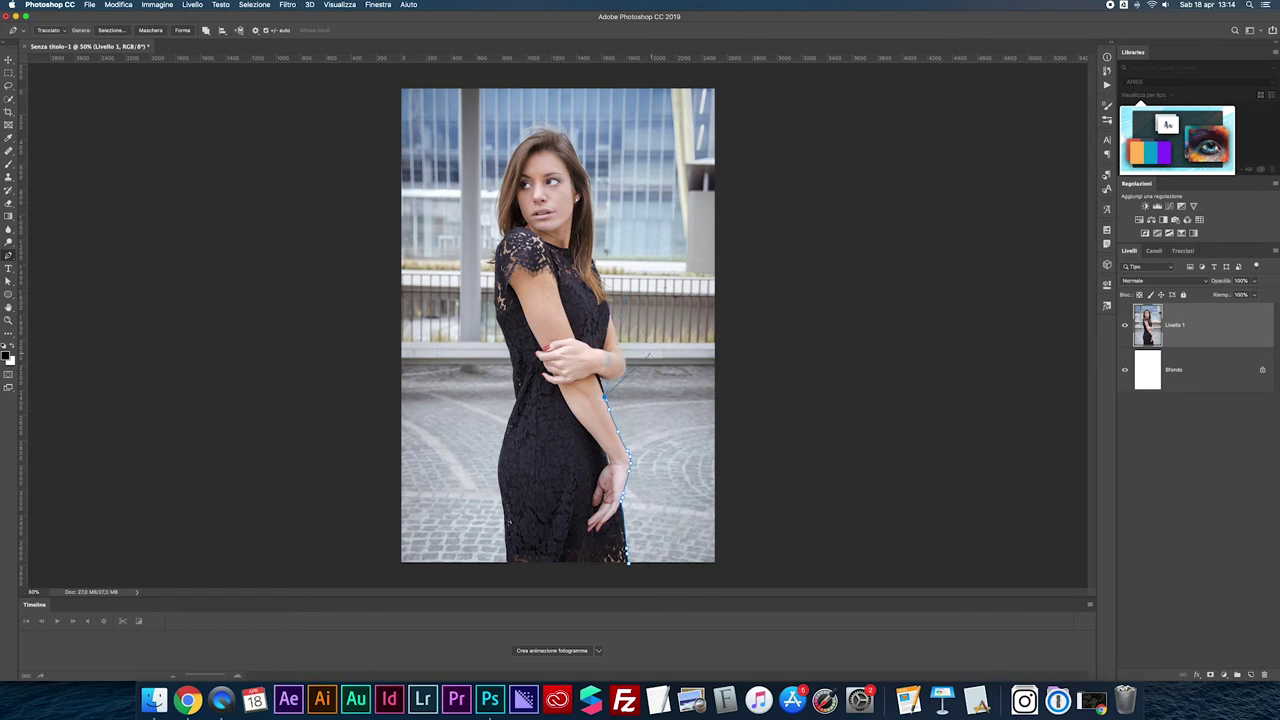
Step: Add anchors along the elbow and a curved anchor up the upper arm
{"action": "key", "text": "v"}
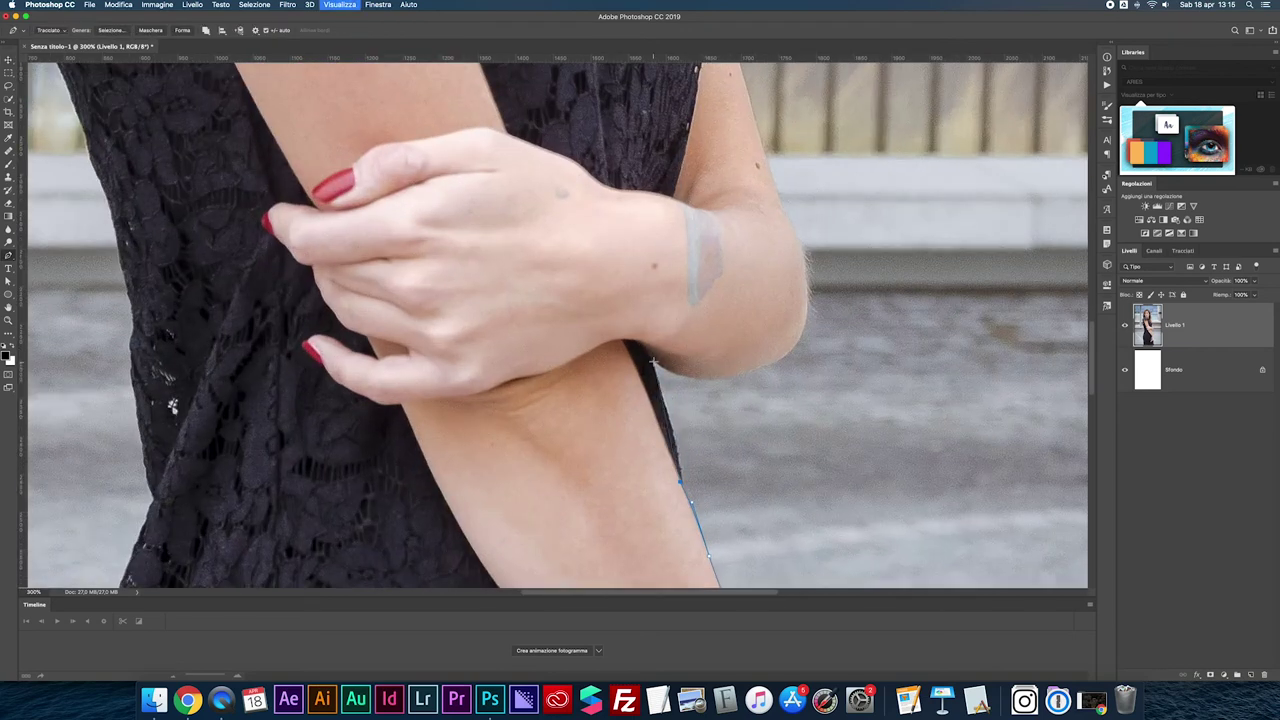
{"action": "left_click", "coordinate": [727, 376]}
{"action": "left_click", "coordinate": [800, 330]}
{"action": "left_click_drag", "start_coordinate": [785, 215], "coordinate": [758, 165]}
Step: Check the outline from head to hem, then fit the image with the path loaded as a selection
{"action": "scroll", "coordinate": [172, 405], "scroll_direction": "up", "scroll_amount": 3}
{"action": "scroll", "coordinate": [172, 405], "scroll_direction": "up", "scroll_amount": 3}
{"action": "scroll", "coordinate": [172, 405], "scroll_direction": "up", "scroll_amount": 3}
{"action": "scroll", "coordinate": [172, 405], "scroll_direction": "up", "scroll_amount": 3}
{"action": "key", "text": "ctrl+minus"}
{"action": "key", "text": "ctrl+minus"}
{"action": "key", "text": "ctrl+plus"}
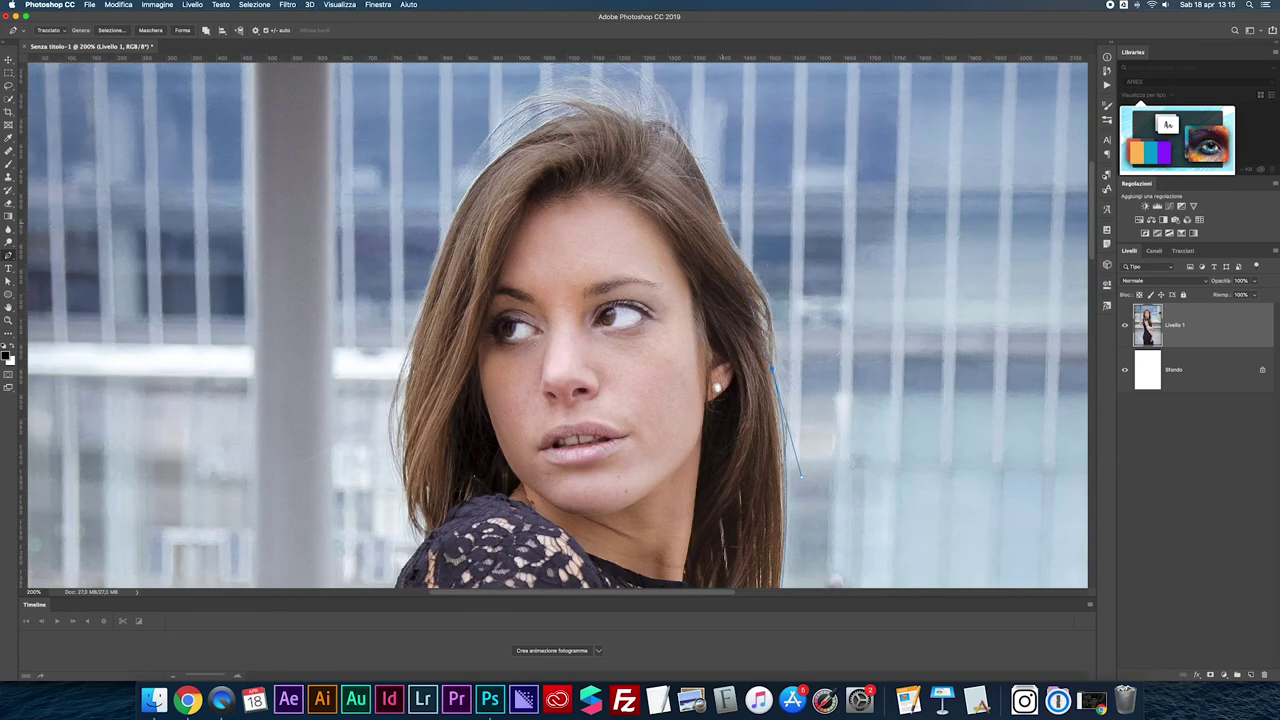
{"action": "scroll", "coordinate": [600, 320], "scroll_direction": "down", "scroll_amount": 3}
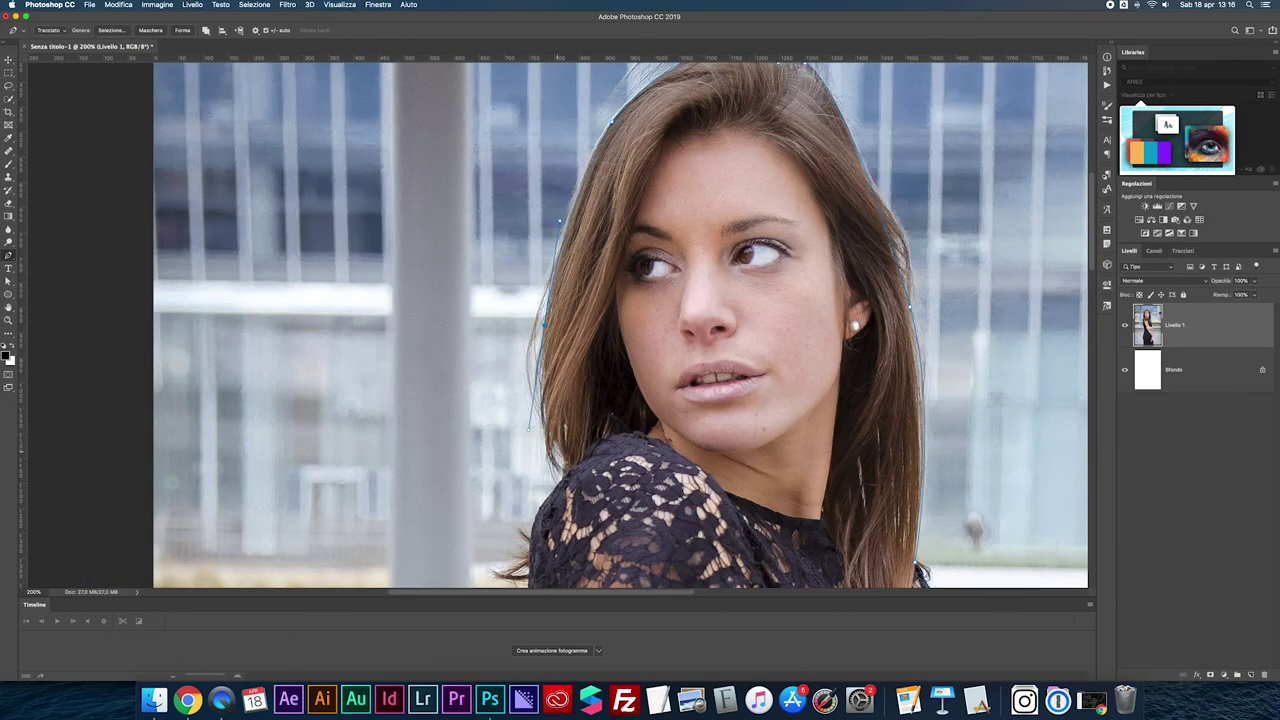
{"action": "scroll", "coordinate": [600, 320], "scroll_direction": "down", "scroll_amount": 3}
{"action": "scroll", "coordinate": [600, 320], "scroll_direction": "down", "scroll_amount": 3}
{"action": "scroll", "coordinate": [629, 403], "scroll_direction": "down", "scroll_amount": 5}
{"action": "scroll", "coordinate": [629, 403], "scroll_direction": "down", "scroll_amount": 3}
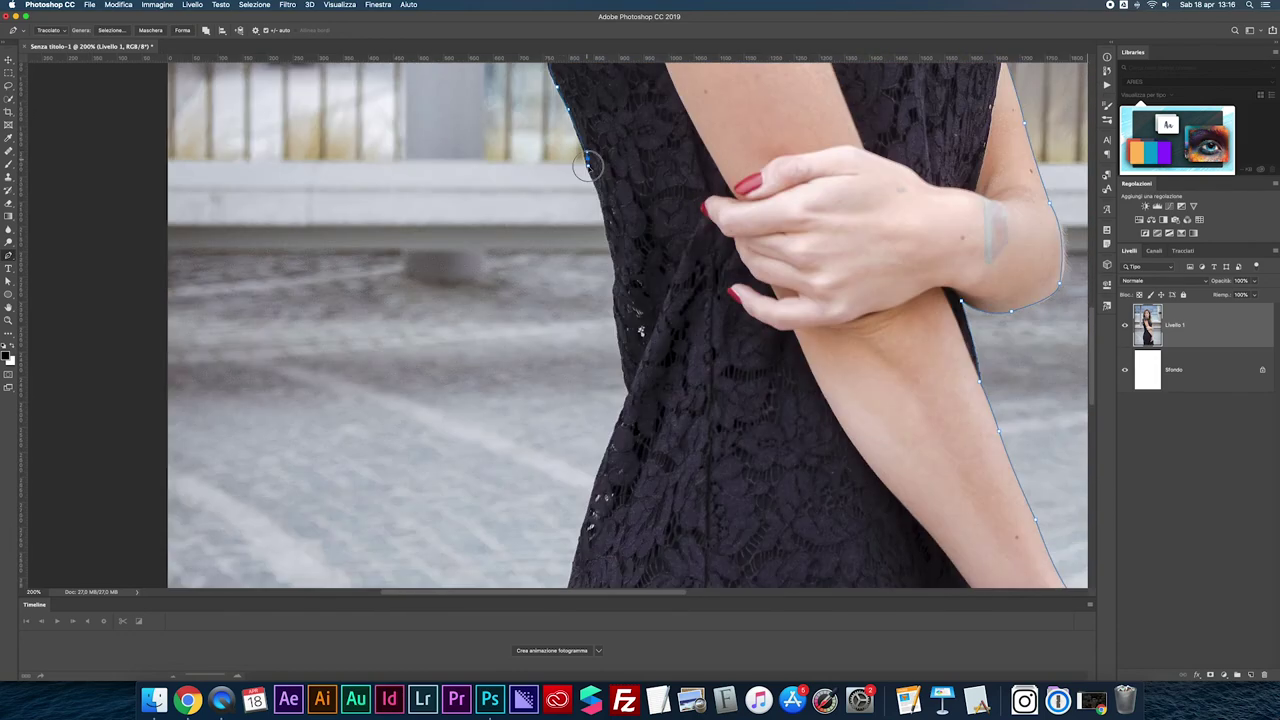
{"action": "scroll", "coordinate": [629, 403], "scroll_direction": "up", "scroll_amount": 2}
{"action": "scroll", "coordinate": [629, 403], "scroll_direction": "down", "scroll_amount": 5}
{"action": "scroll", "coordinate": [610, 380], "scroll_direction": "down", "scroll_amount": 5}
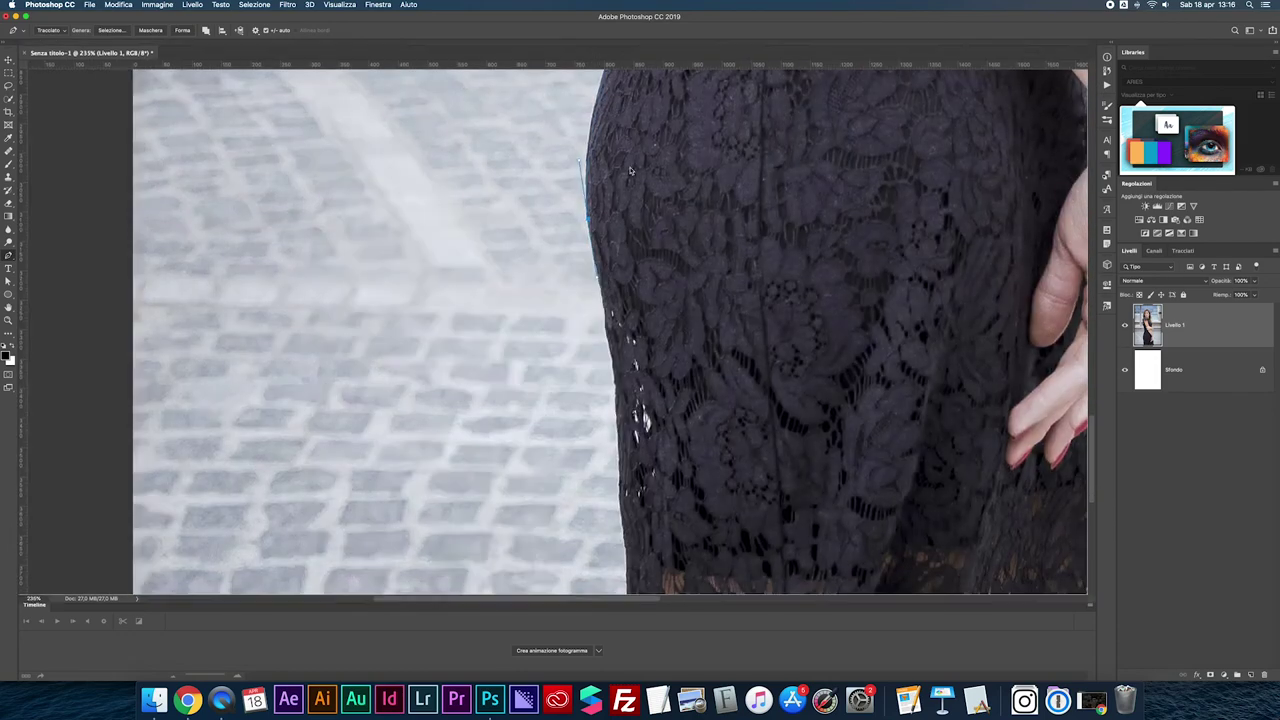
{"action": "scroll", "coordinate": [600, 400], "scroll_direction": "right", "scroll_amount": 3}
{"action": "scroll", "coordinate": [520, 430], "scroll_direction": "down", "scroll_amount": 2}
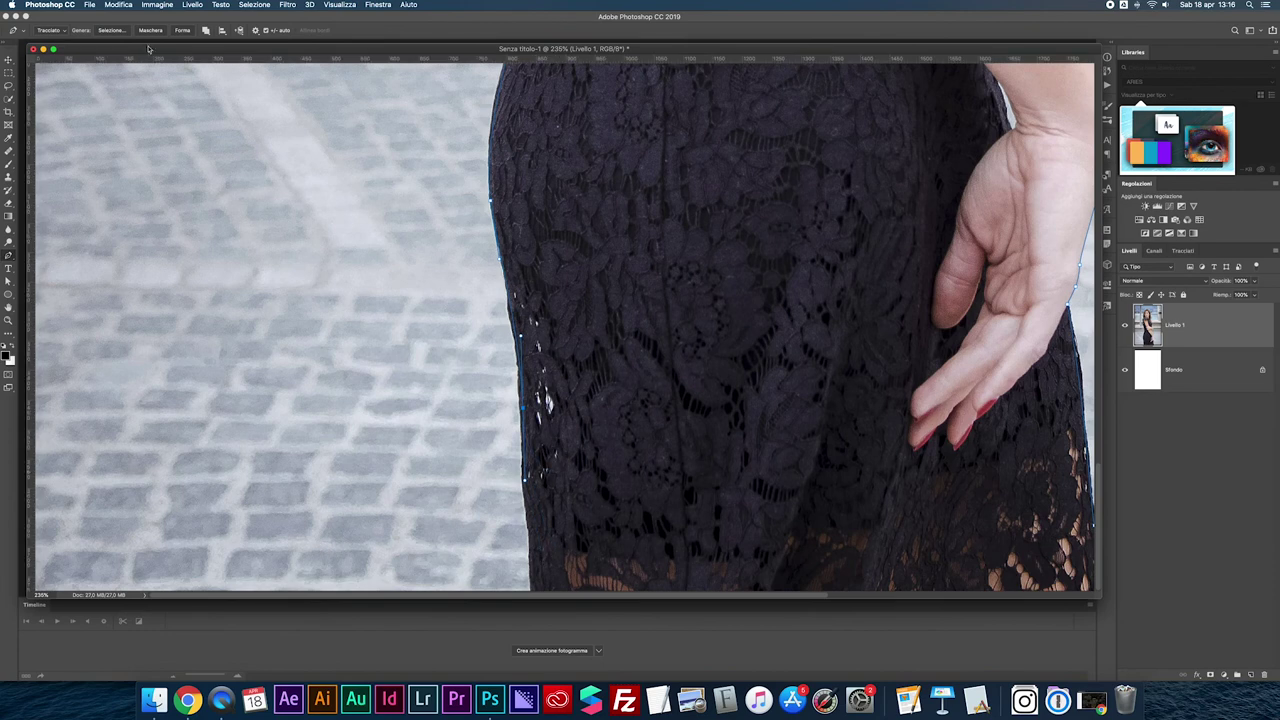
{"action": "key", "text": "super+minus"}
{"action": "key", "text": "super+minus"}
{"action": "key", "text": "super+minus"}
{"action": "key", "text": "super+0"}
Step: Add a layer mask to Livello 1 so the woman shows on white, then display Tracciato di lavoro
{"action": "key", "text": "super+Return"}
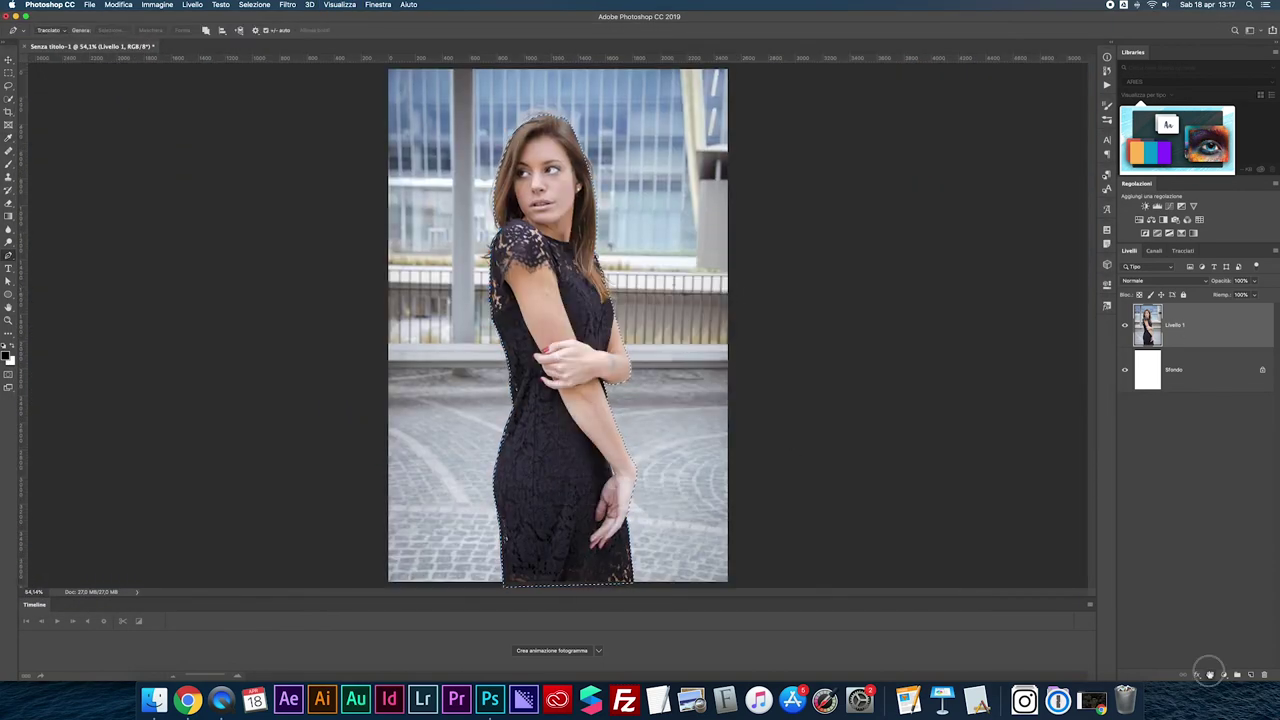
{"action": "left_click", "coordinate": [1210, 675]}
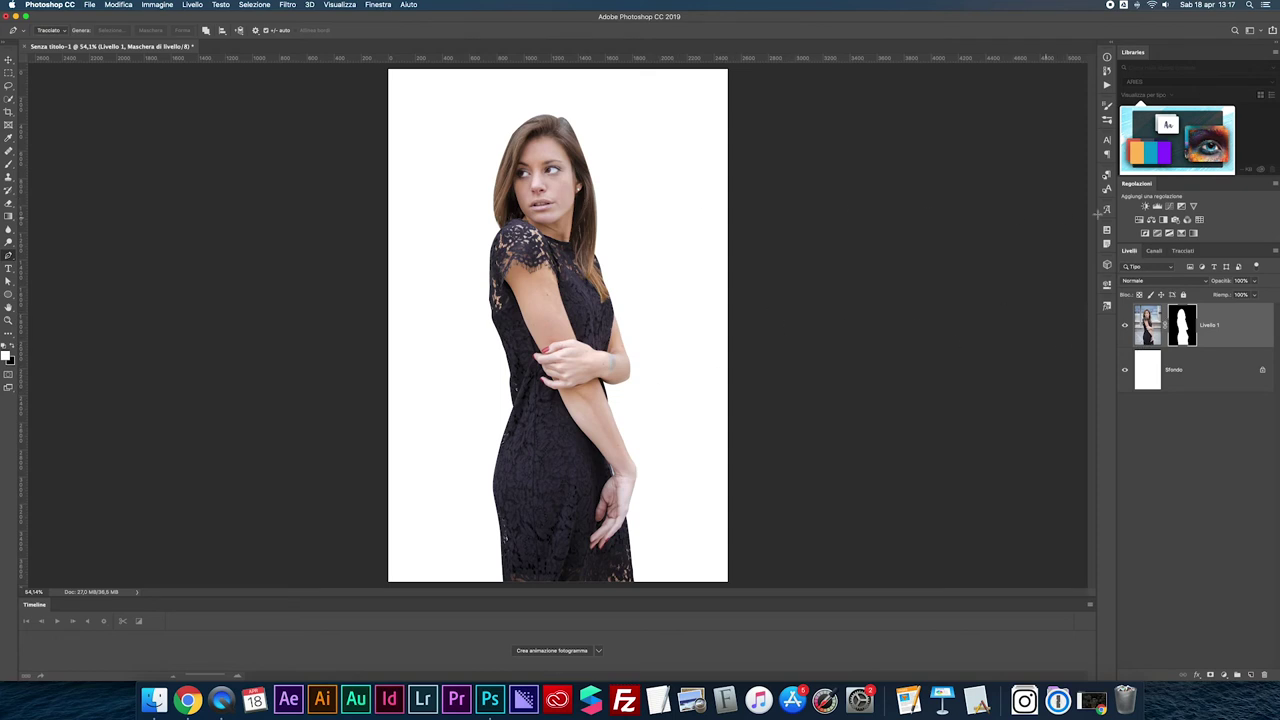
{"action": "left_click", "coordinate": [1184, 251]}
{"action": "left_click", "coordinate": [1132, 289]}
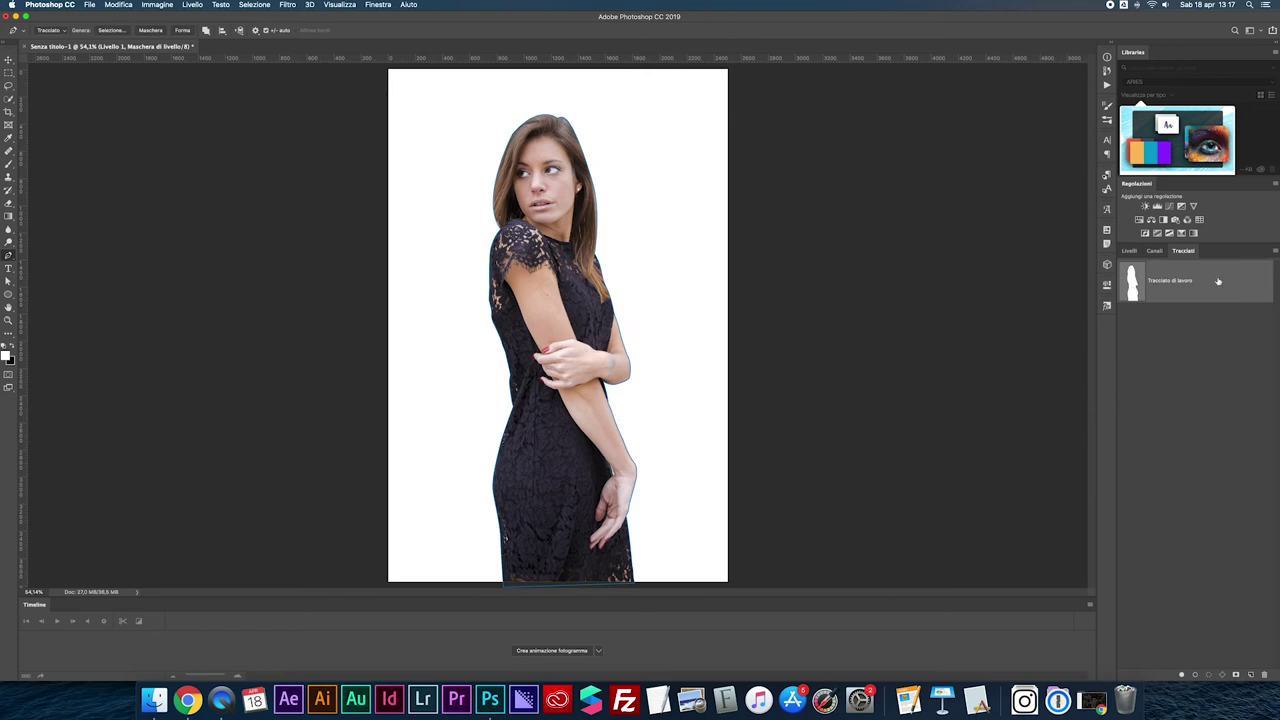
Step: Save the work path as Tracciato1
{"action": "left_click", "coordinate": [1274, 251]}
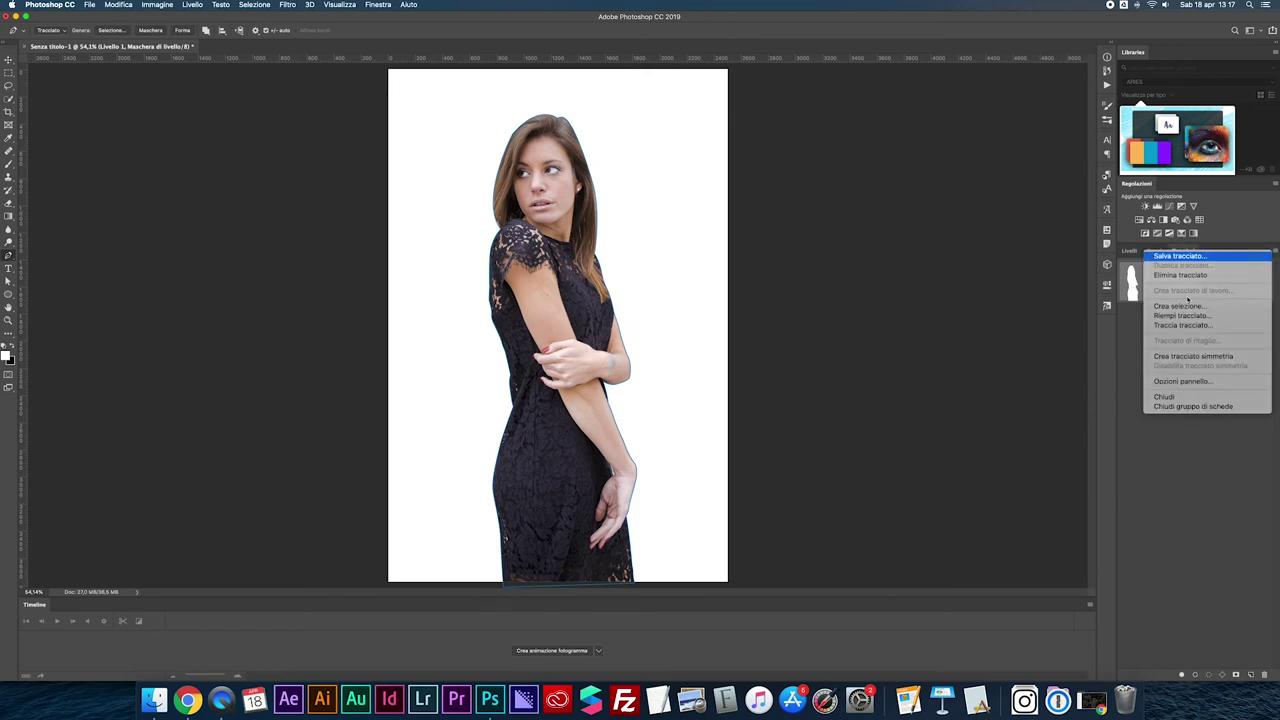
{"action": "left_click", "coordinate": [1230, 256]}
{"action": "key", "text": "Return"}
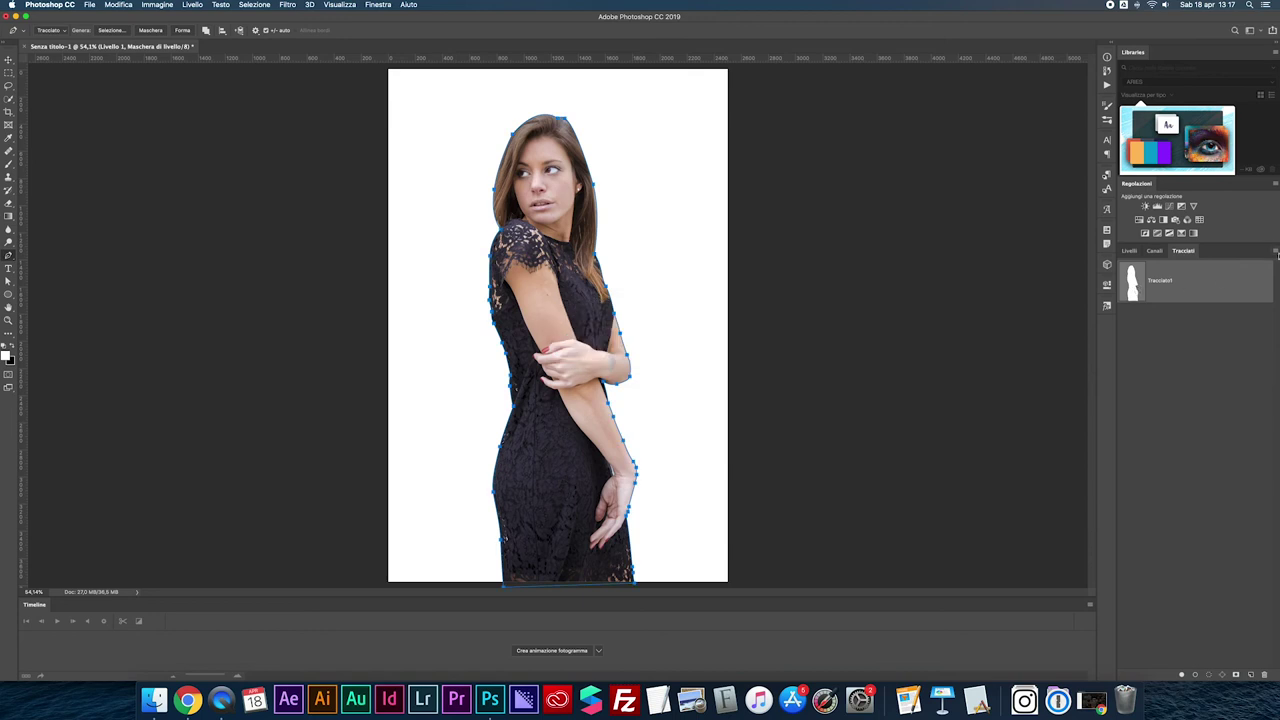
Step: Make Tracciato1 a clipping path and return to Livello 1's image in the layers list
{"action": "left_click", "coordinate": [1274, 251]}
{"action": "left_click", "coordinate": [1224, 343]}
{"action": "key", "text": "Return"}
{"action": "left_click", "coordinate": [1215, 362]}
{"action": "left_click", "coordinate": [1136, 254]}
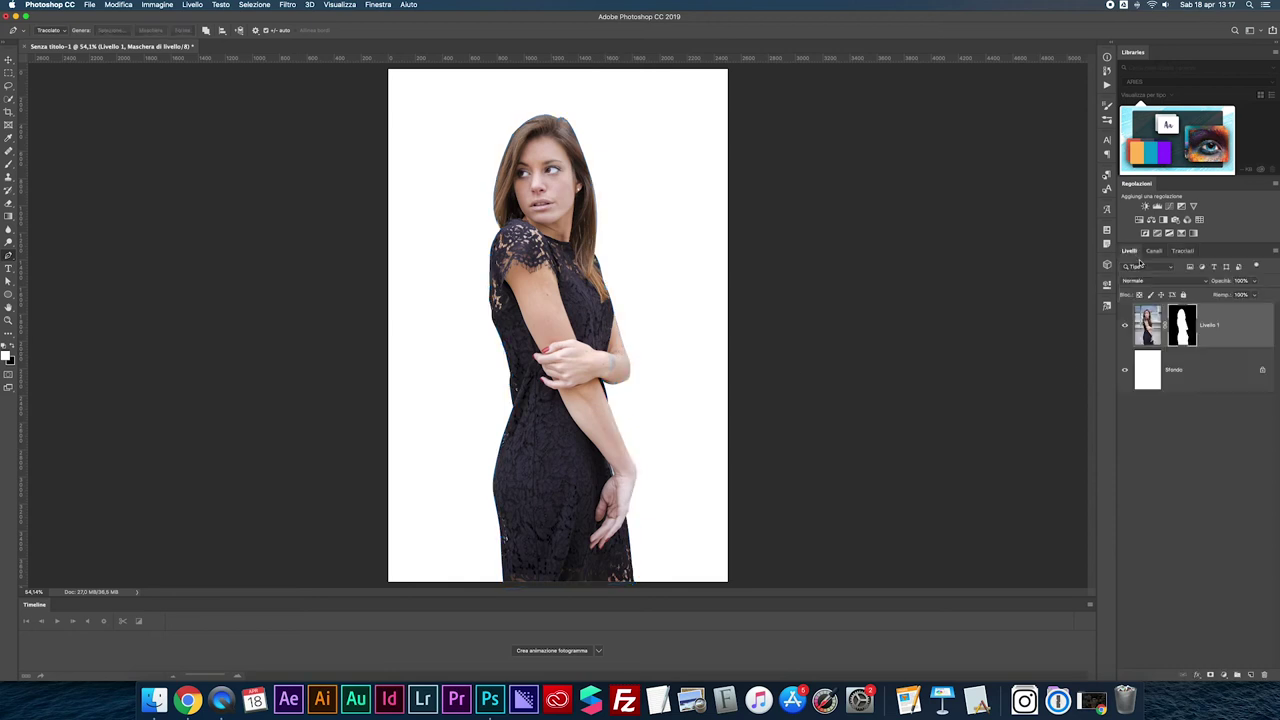
{"action": "left_click", "coordinate": [1150, 320]}
Step: Zoom to 200% on the dress edge and open Livello 1's layer mask properties
{"action": "key", "text": "super+plus"}
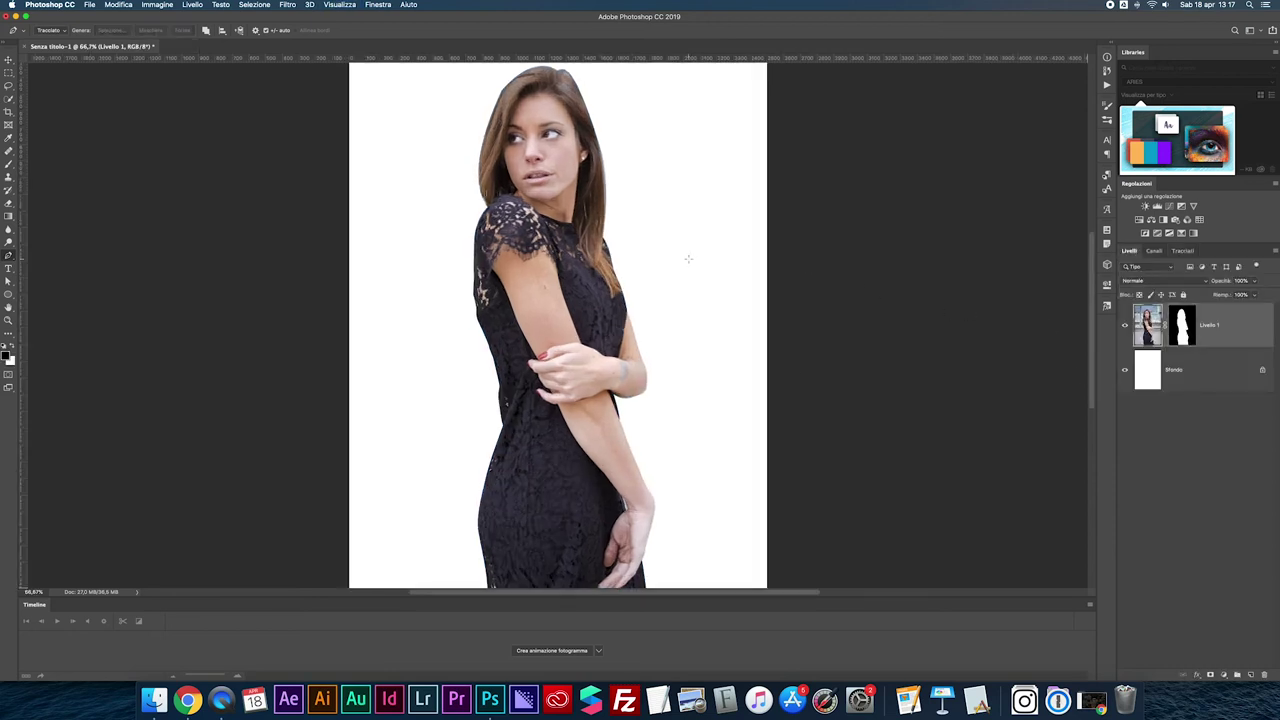
{"action": "key", "text": "super+plus"}
{"action": "scroll", "coordinate": [626, 325], "scroll_direction": "left", "scroll_amount": 3}
{"action": "scroll", "coordinate": [548, 330], "scroll_direction": "down", "scroll_amount": 5}
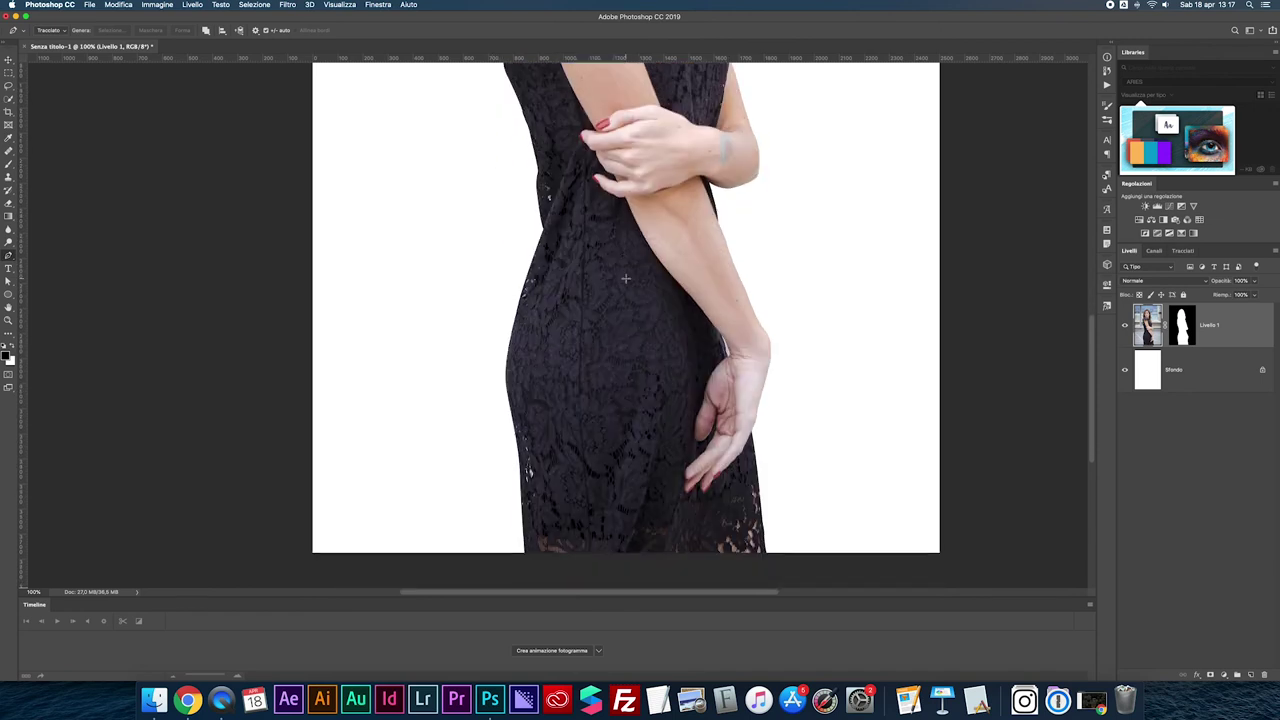
{"action": "key", "text": "super+plus"}
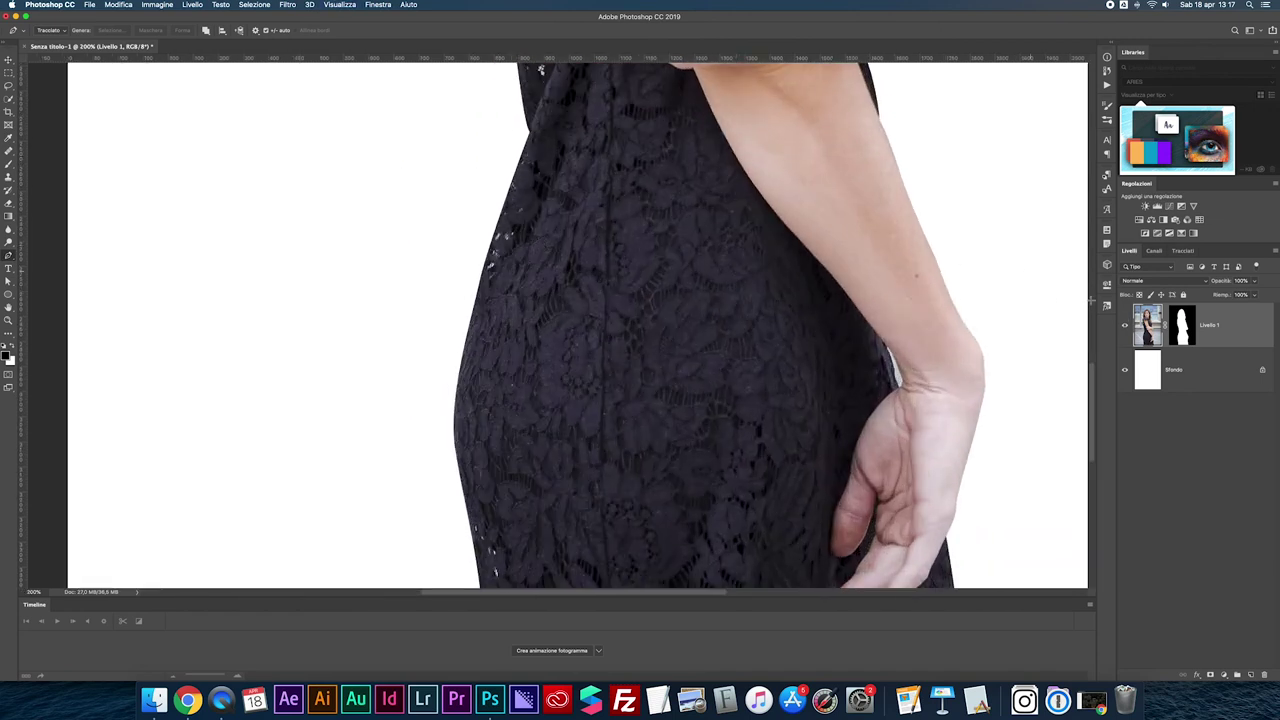
{"action": "double_click", "coordinate": [1180, 328]}
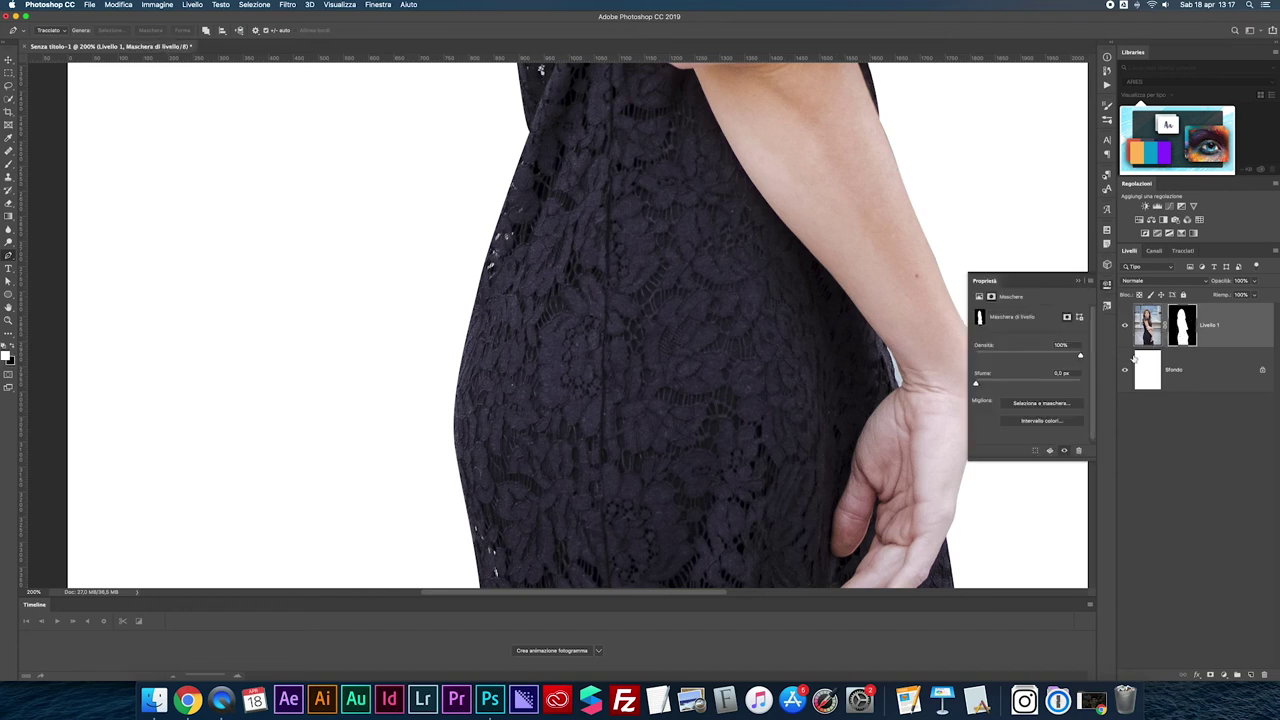
Step: Try an 8 px and then a 2 px mask feather, inspecting the edges
{"action": "left_click", "coordinate": [1074, 373]}
{"action": "type", "text": "8"}
{"action": "key", "text": "Return"}
{"action": "type", "text": "2"}
{"action": "key", "text": "Return"}
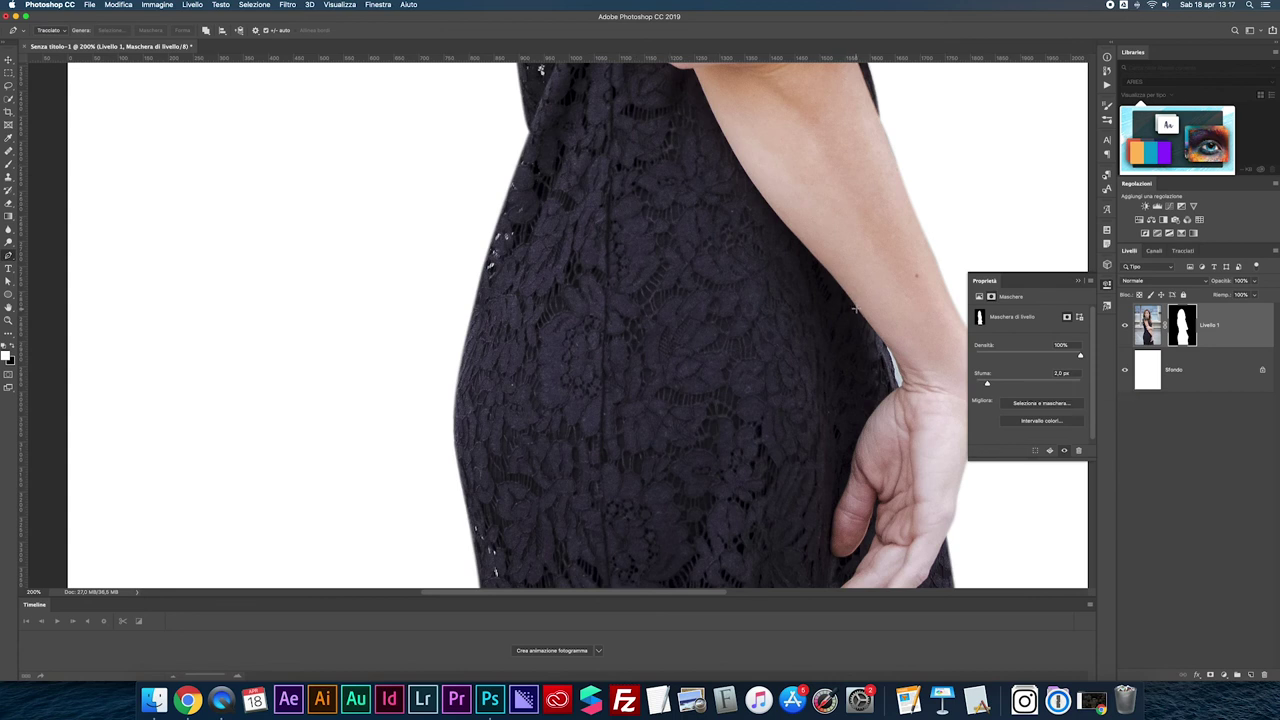
{"action": "scroll", "coordinate": [855, 309], "scroll_direction": "up", "scroll_amount": 5}
{"action": "scroll", "coordinate": [551, 427], "scroll_direction": "up", "scroll_amount": 3}
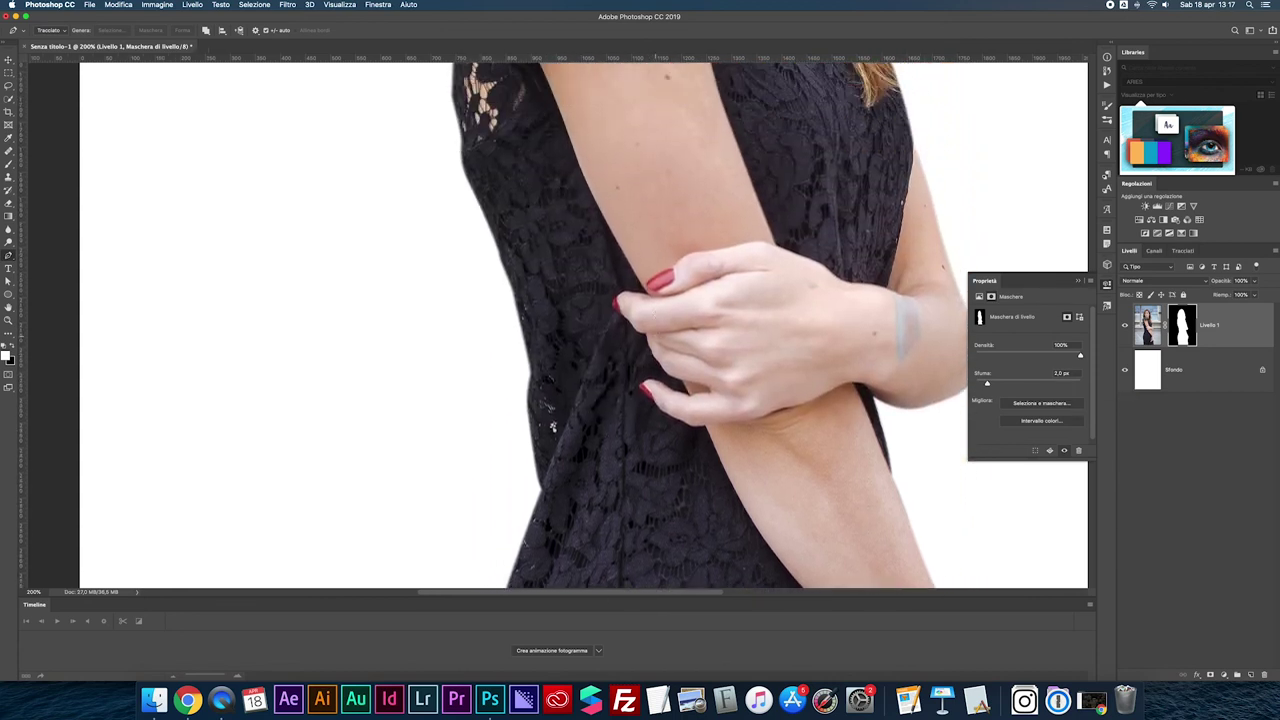
{"action": "scroll", "coordinate": [901, 328], "scroll_direction": "up", "scroll_amount": 2}
{"action": "scroll", "coordinate": [901, 328], "scroll_direction": "right", "scroll_amount": 3}
{"action": "scroll", "coordinate": [901, 328], "scroll_direction": "up", "scroll_amount": 2}
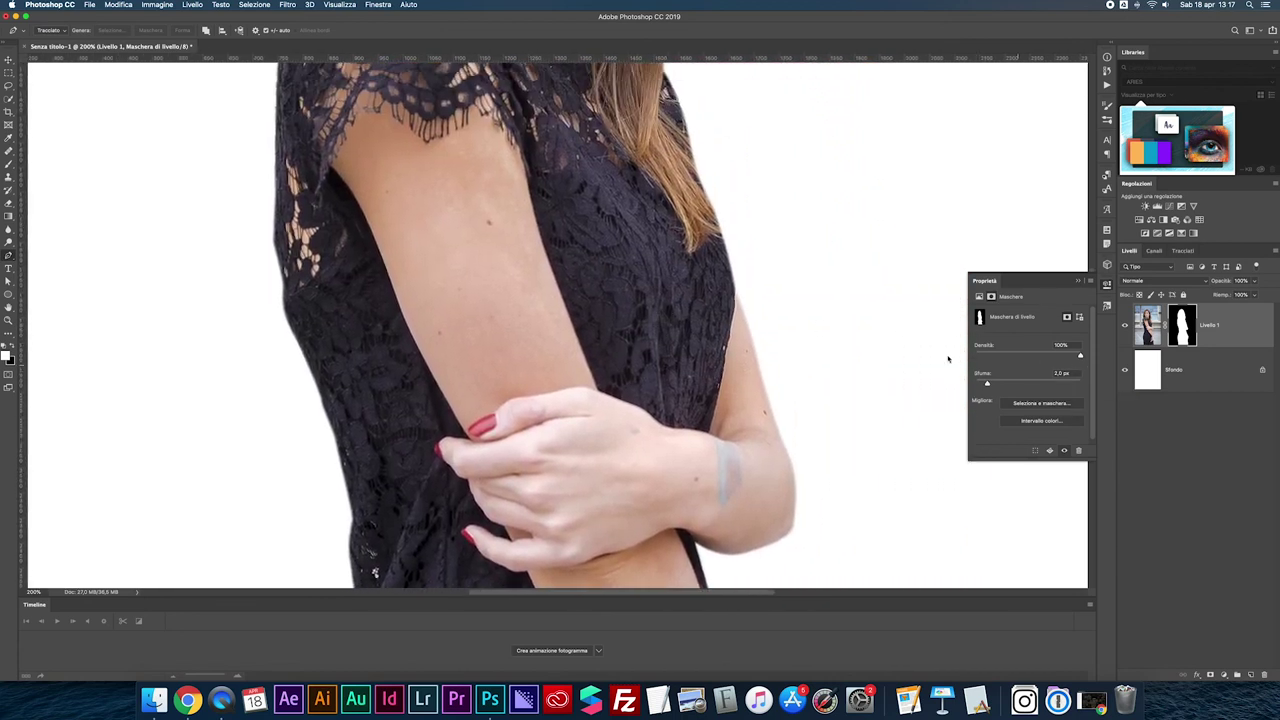
Step: Set the mask feather to 1 px and check the edges at 100% zoom
{"action": "left_click_drag", "start_coordinate": [1075, 373], "coordinate": [1040, 371]}
{"action": "type", "text": "1"}
{"action": "scroll", "coordinate": [804, 346], "scroll_direction": "up", "scroll_amount": 3}
{"action": "scroll", "coordinate": [804, 346], "scroll_direction": "up", "scroll_amount": 3}
{"action": "scroll", "coordinate": [804, 346], "scroll_direction": "up", "scroll_amount": 3}
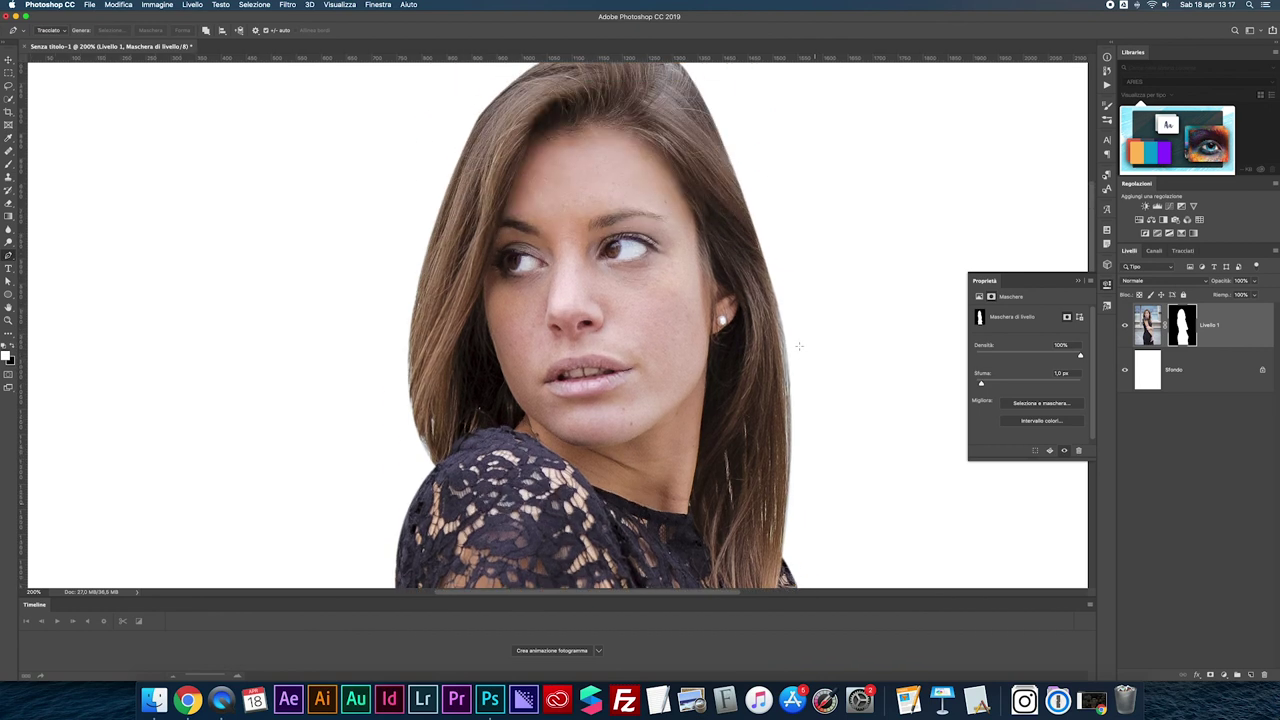
{"action": "scroll", "coordinate": [650, 172], "scroll_direction": "up", "scroll_amount": 2}
{"action": "key", "text": "super+minus"}
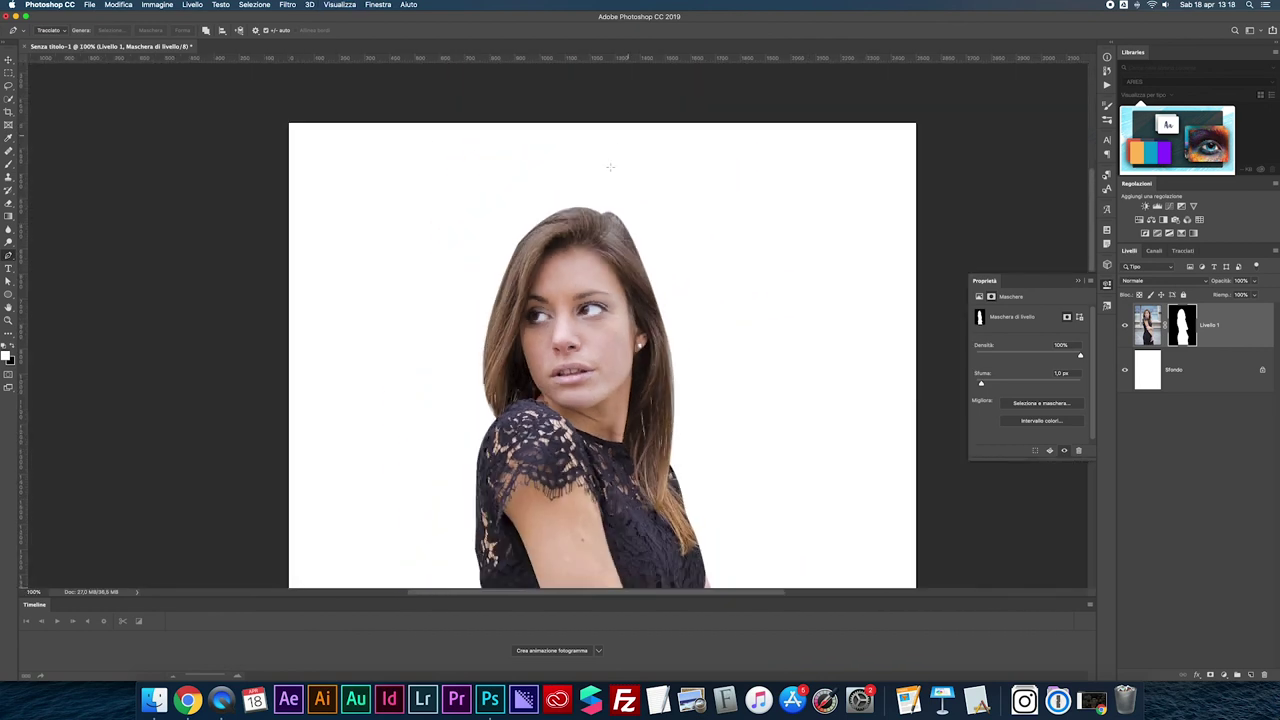
{"action": "scroll", "coordinate": [648, 260], "scroll_direction": "down", "scroll_amount": 5}
{"action": "scroll", "coordinate": [648, 259], "scroll_direction": "down", "scroll_amount": 3}
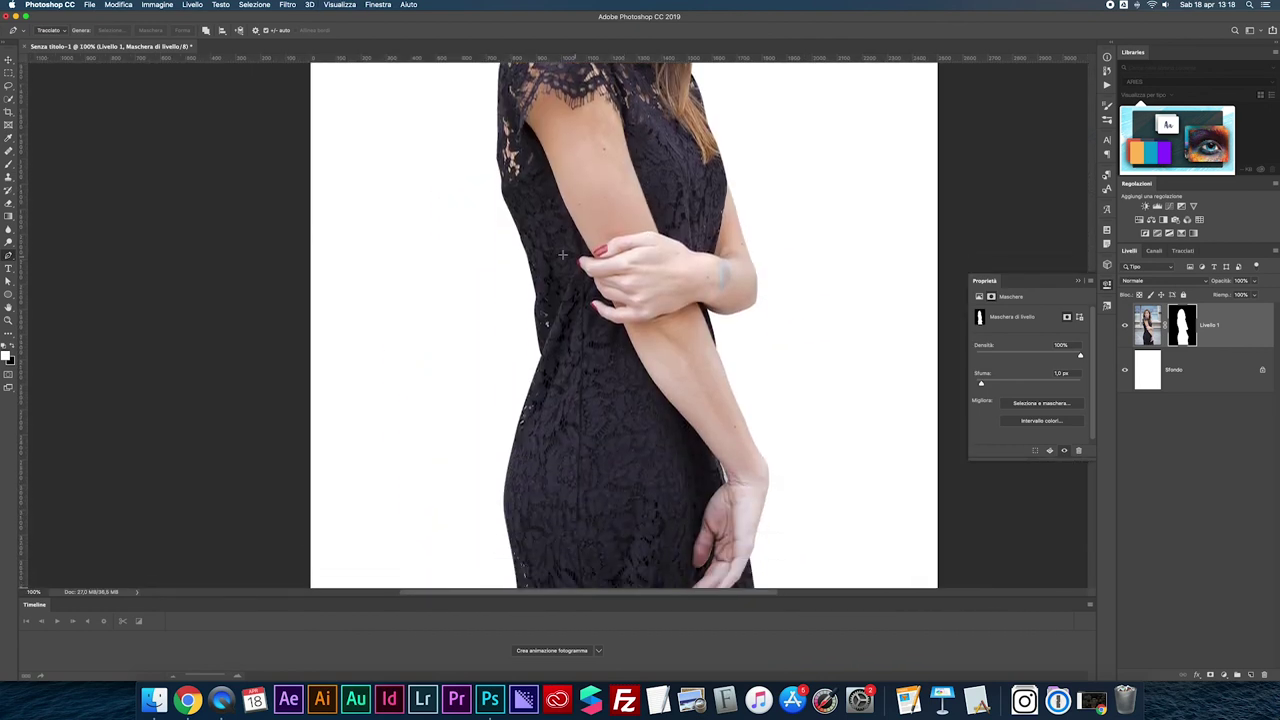
{"action": "scroll", "coordinate": [546, 323], "scroll_direction": "up", "scroll_amount": 3}
{"action": "scroll", "coordinate": [546, 323], "scroll_direction": "up", "scroll_amount": 3}
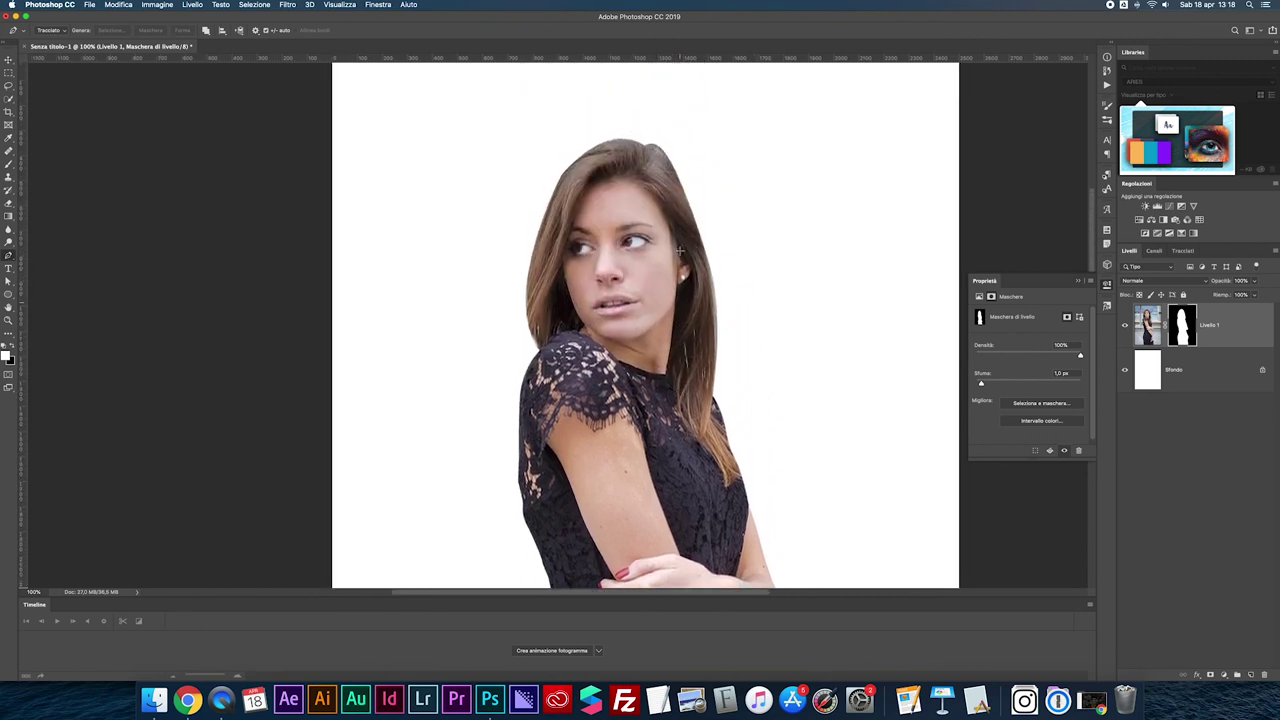
{"action": "scroll", "coordinate": [546, 323], "scroll_direction": "left", "scroll_amount": 1}
{"action": "scroll", "coordinate": [546, 323], "scroll_direction": "up", "scroll_amount": 1}
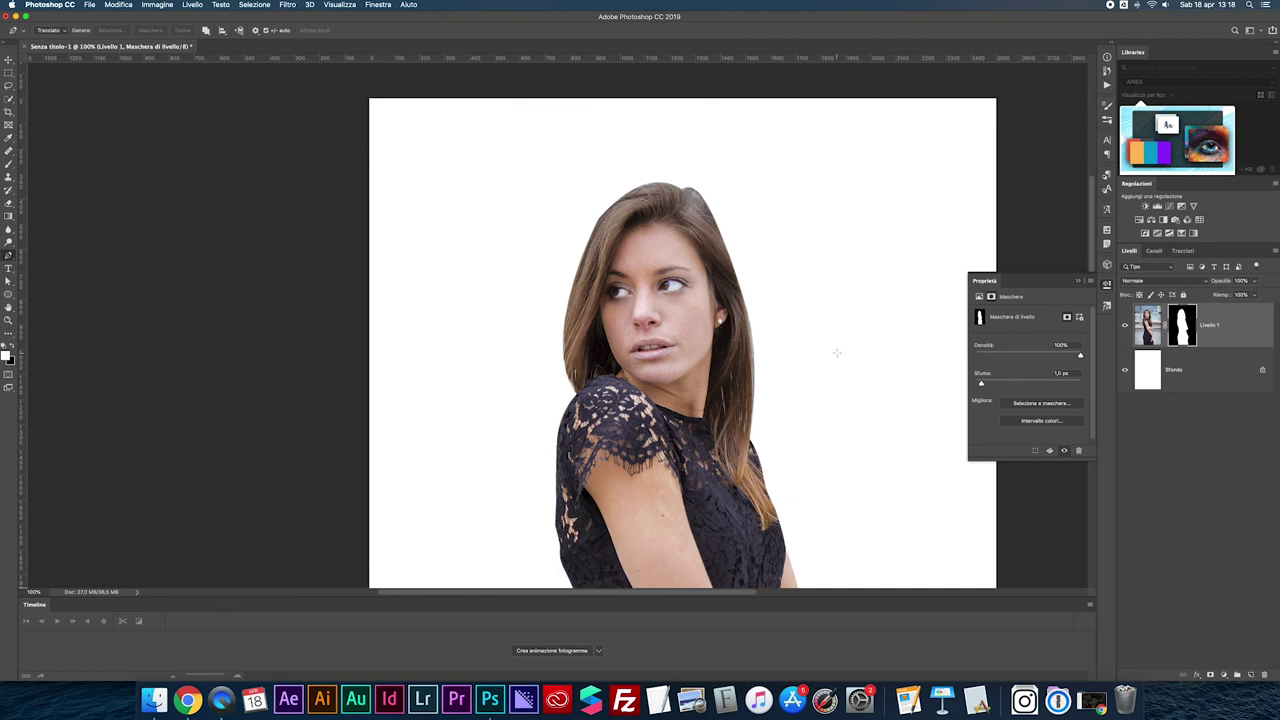
Step: Disable the layer mask to compare with the original street, then re-enable it
{"action": "left_click", "coordinate": [1183, 333], "text": "shift"}
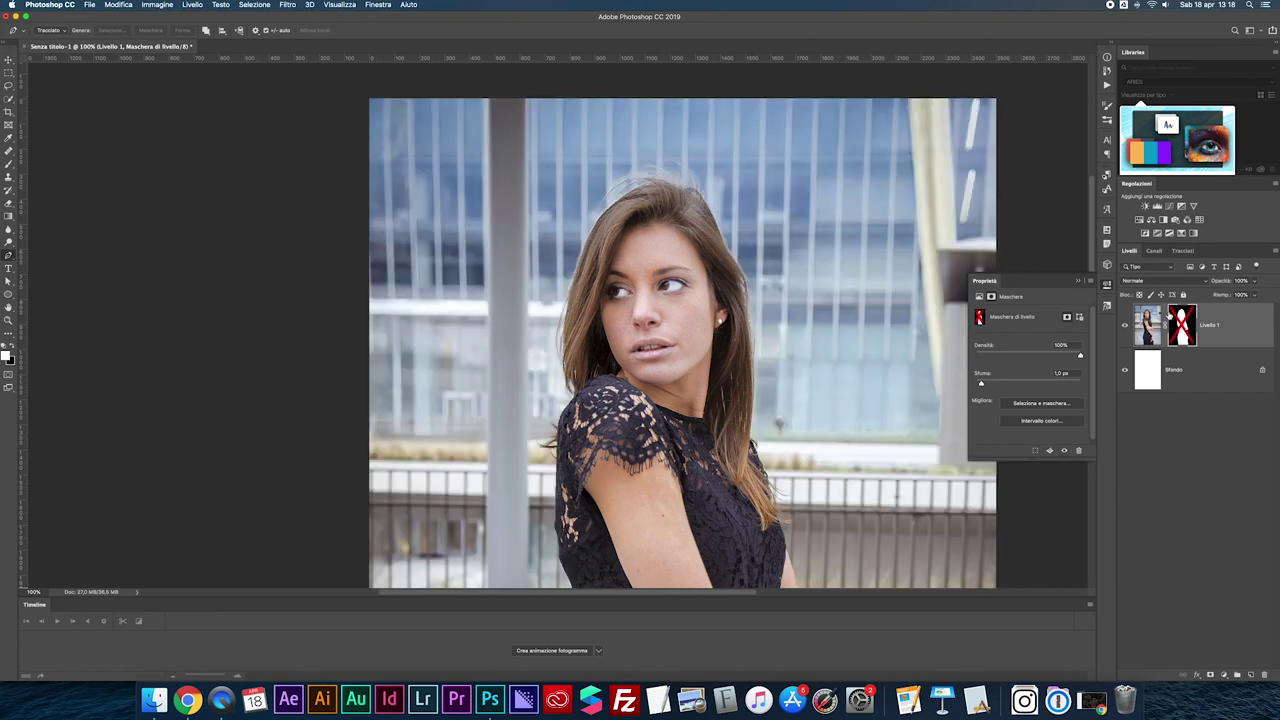
{"action": "left_click", "coordinate": [1177, 317], "text": "shift"}
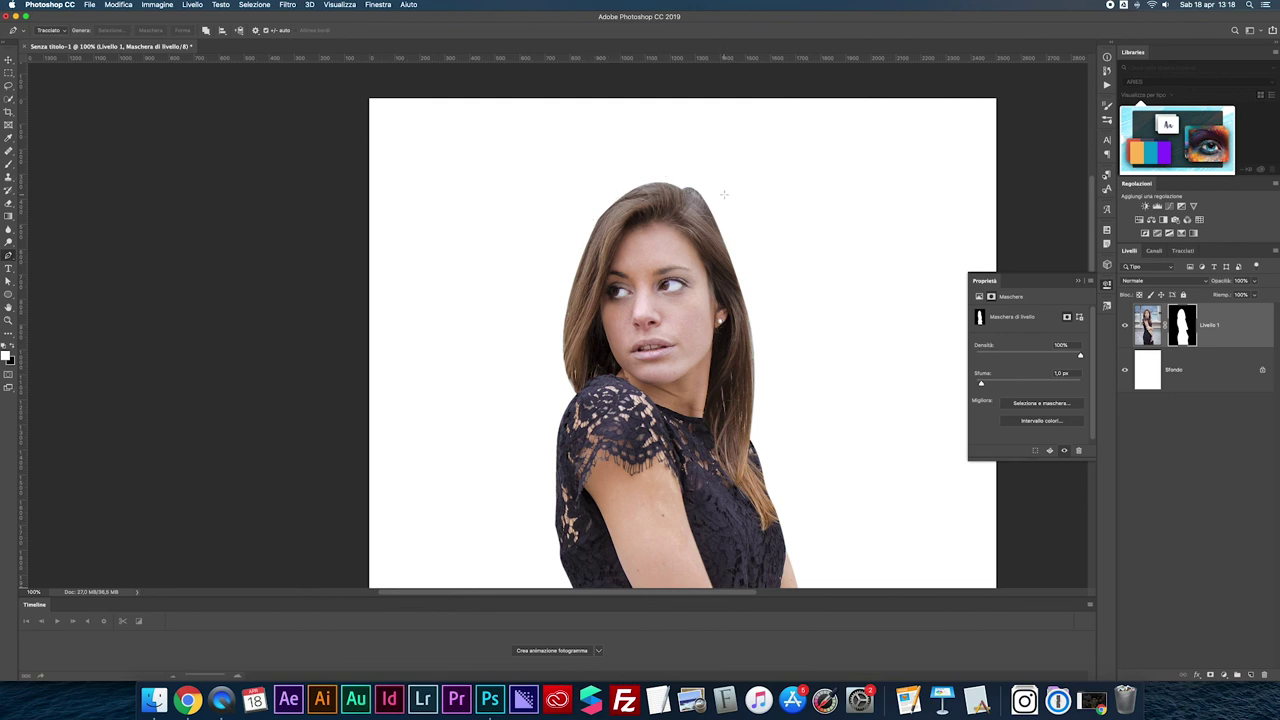
{"action": "left_click", "coordinate": [1107, 283]}
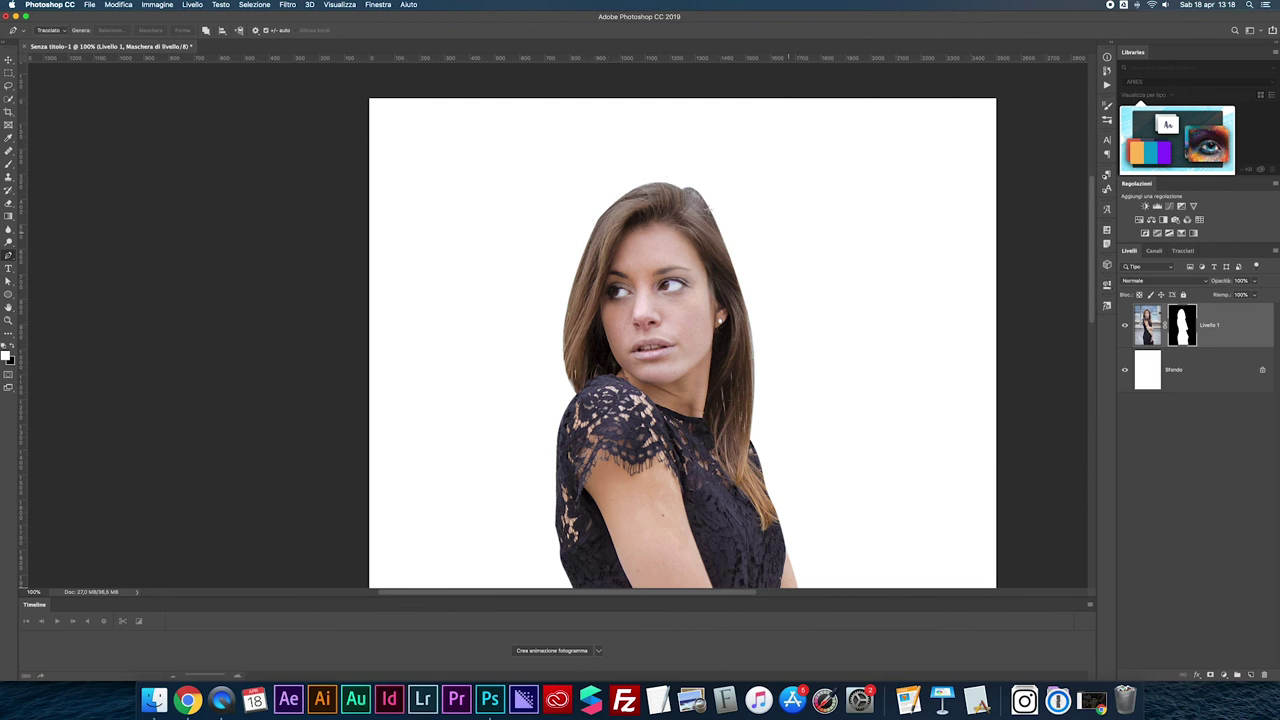
{"action": "scroll", "coordinate": [870, 190], "scroll_direction": "down", "scroll_amount": 2}
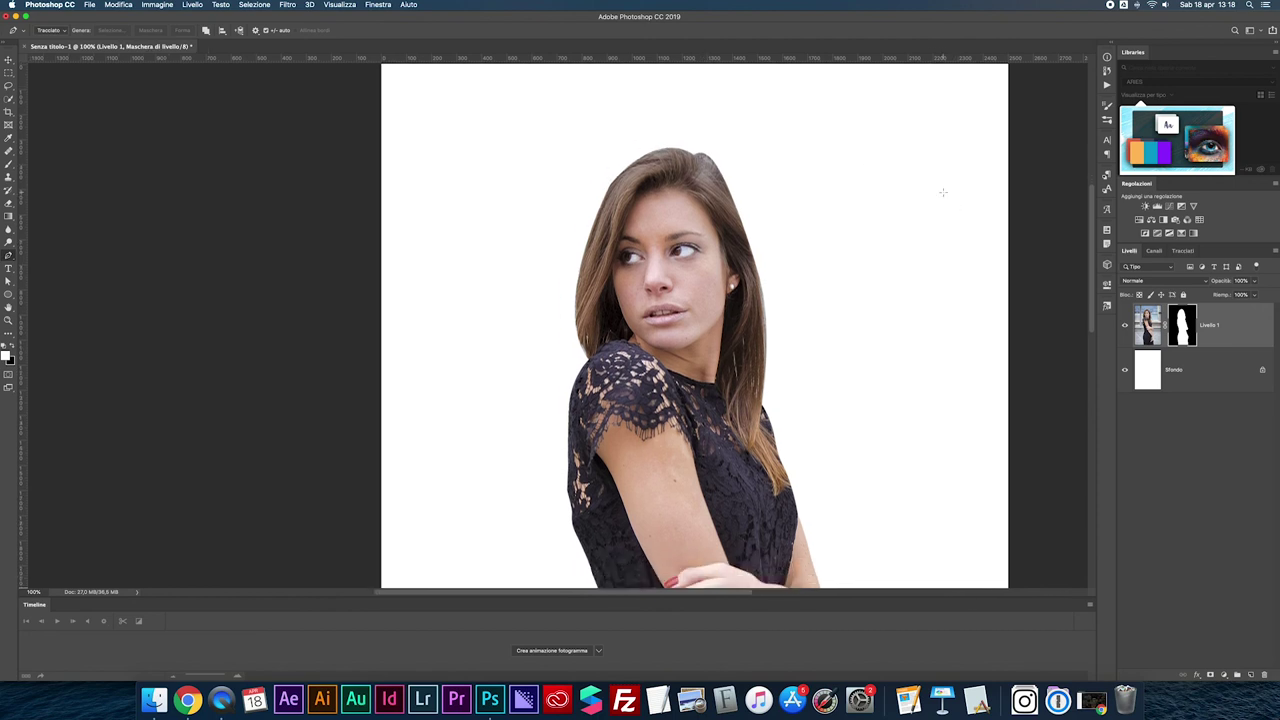
{"action": "scroll", "coordinate": [943, 192], "scroll_direction": "down", "scroll_amount": 2}
{"action": "scroll", "coordinate": [943, 194], "scroll_direction": "down", "scroll_amount": 2}
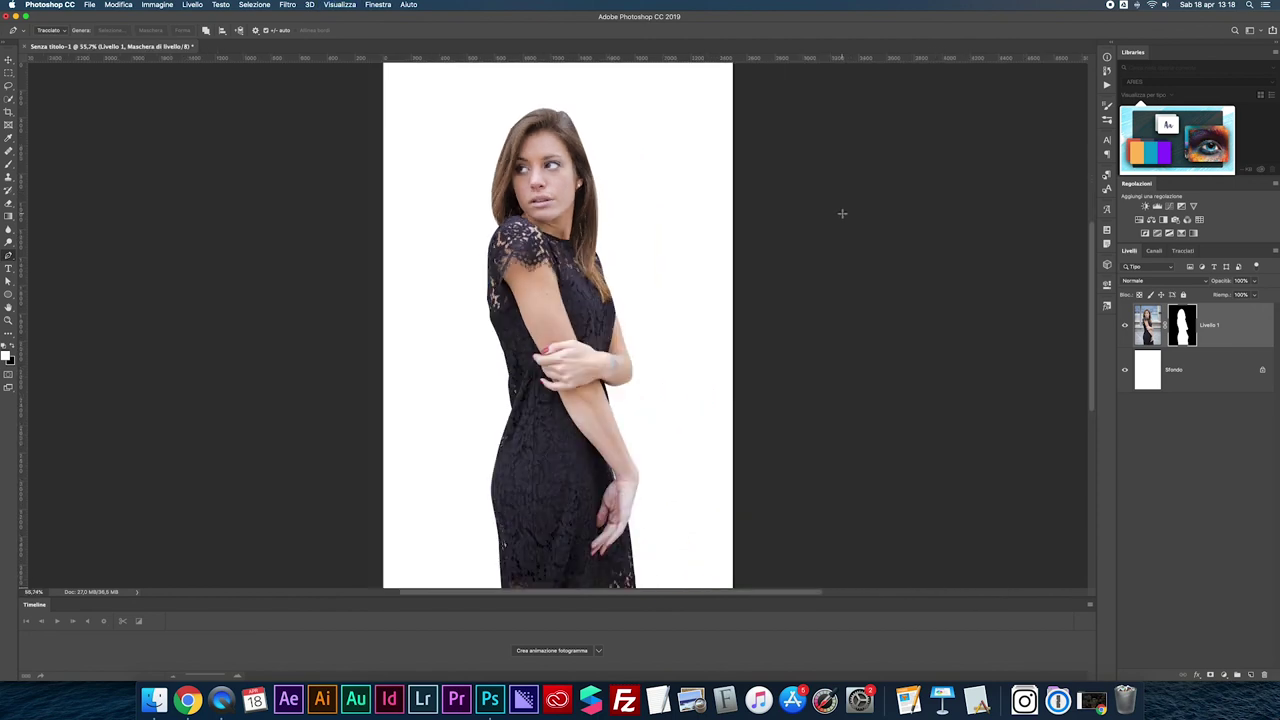